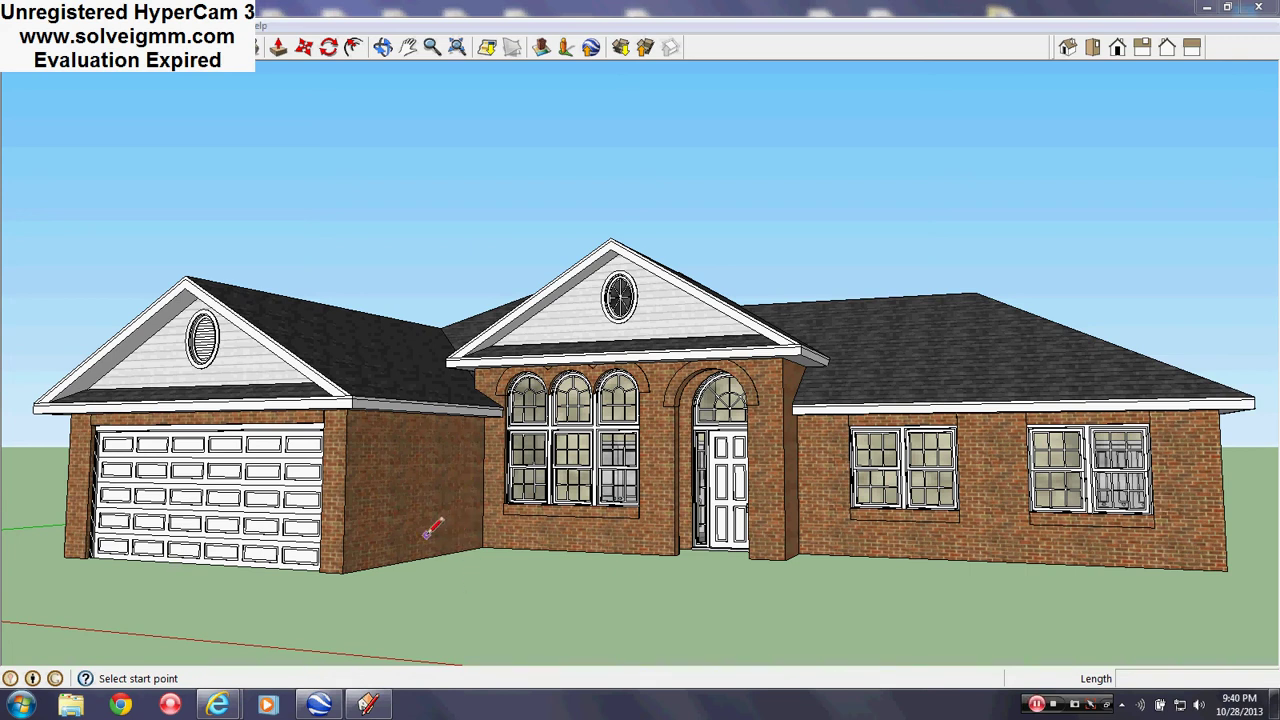
# Step: Edit the house component, paint its black underside with the white Color_000 material, and close the component
pyautogui.moveTo(437, 528); pyautogui.dragTo(421, 360, button='middle')
pyautogui.scroll(6, 720, 537)
pyautogui.scroll(-2, 417, 368)
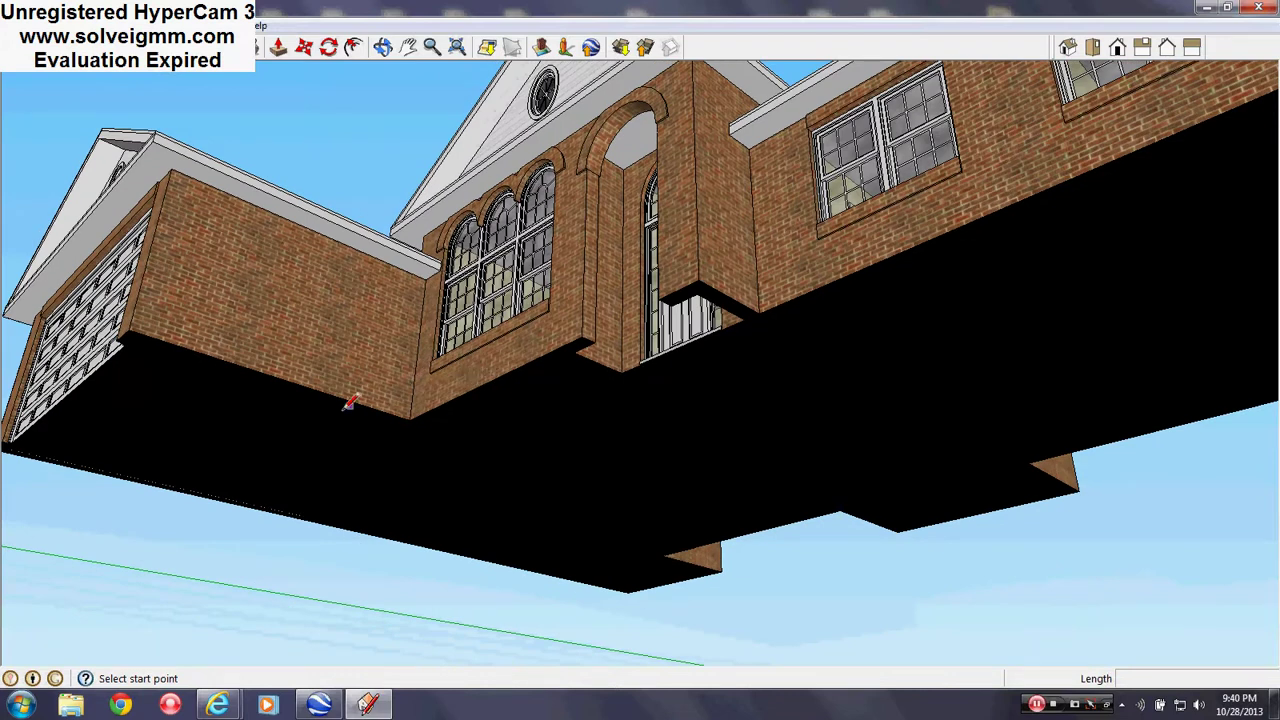
pyautogui.rightClick(298, 302)
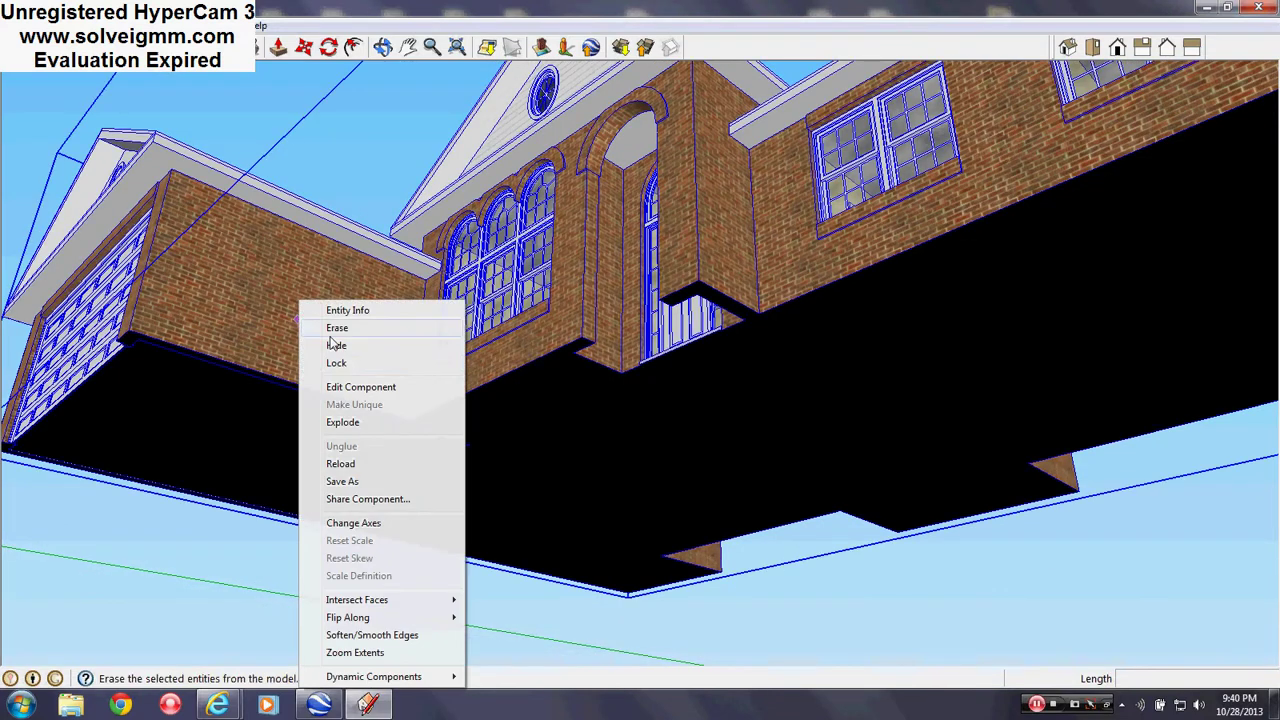
pyautogui.click(358, 387)
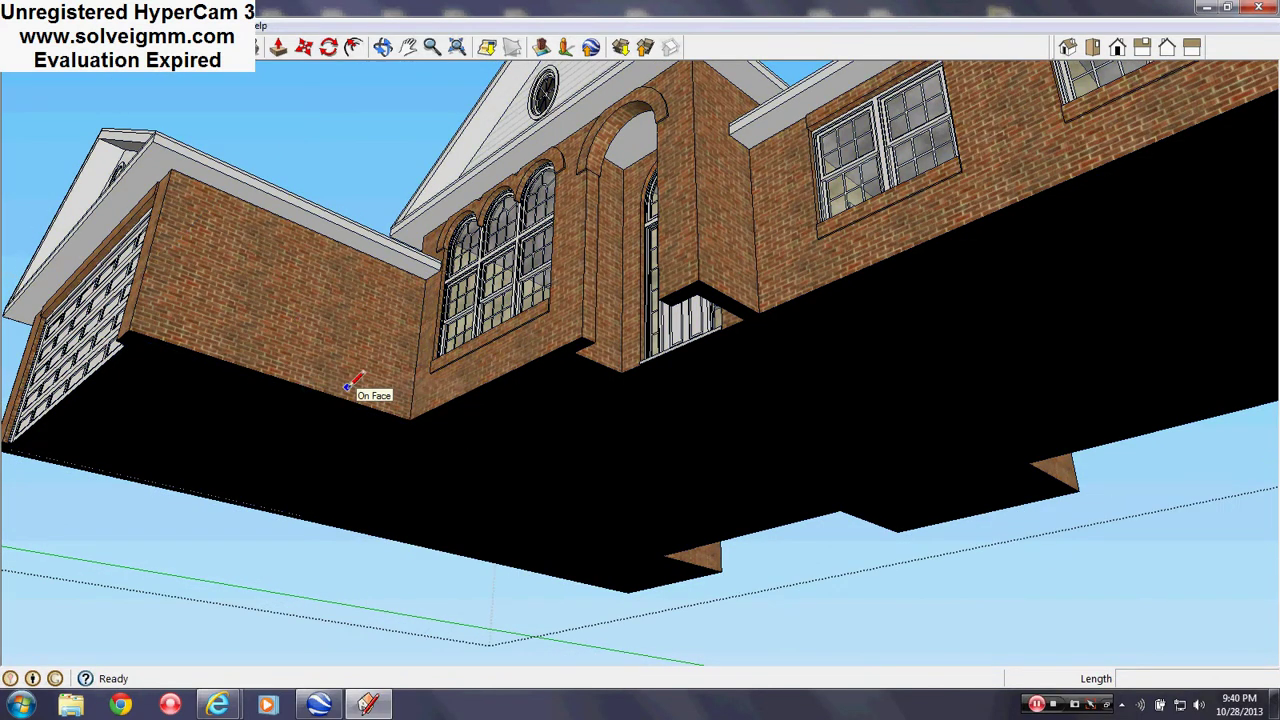
pyautogui.press('b')
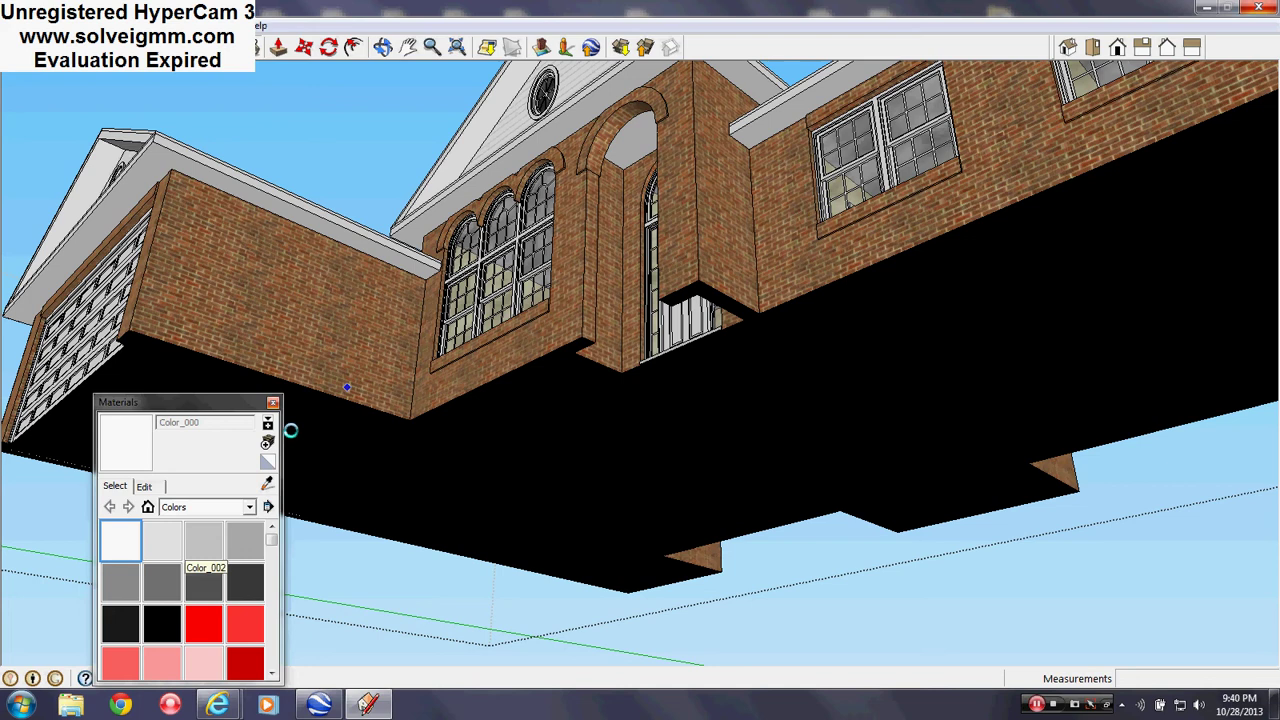
pyautogui.click(304, 430)
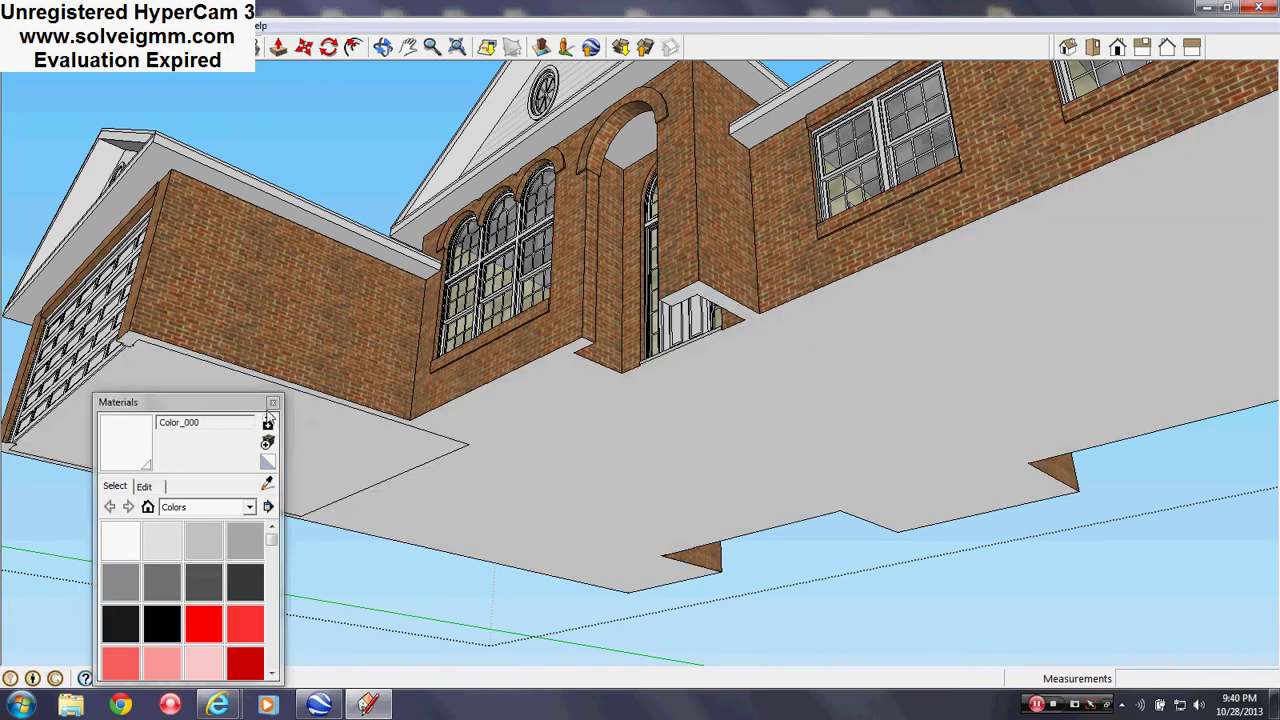
pyautogui.click(272, 402)
pyautogui.press('l')
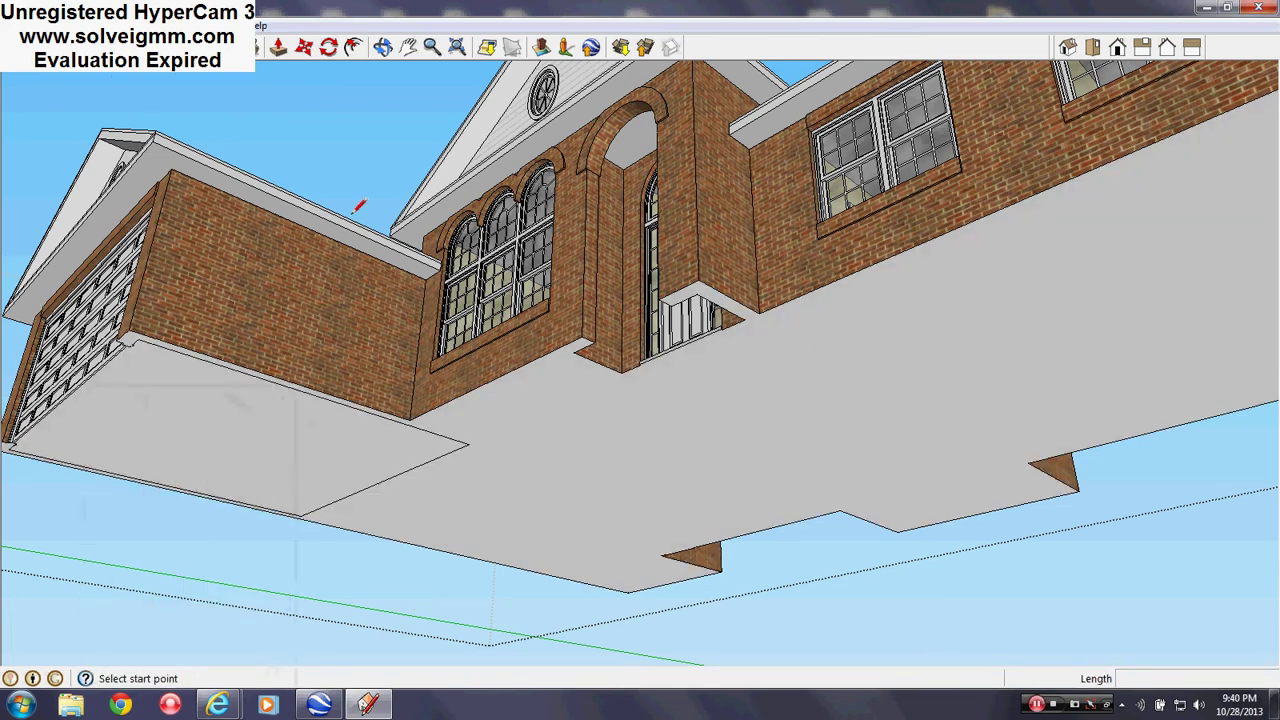
pyautogui.moveTo(515, 292); pyautogui.dragTo(556, 421, button='middle')
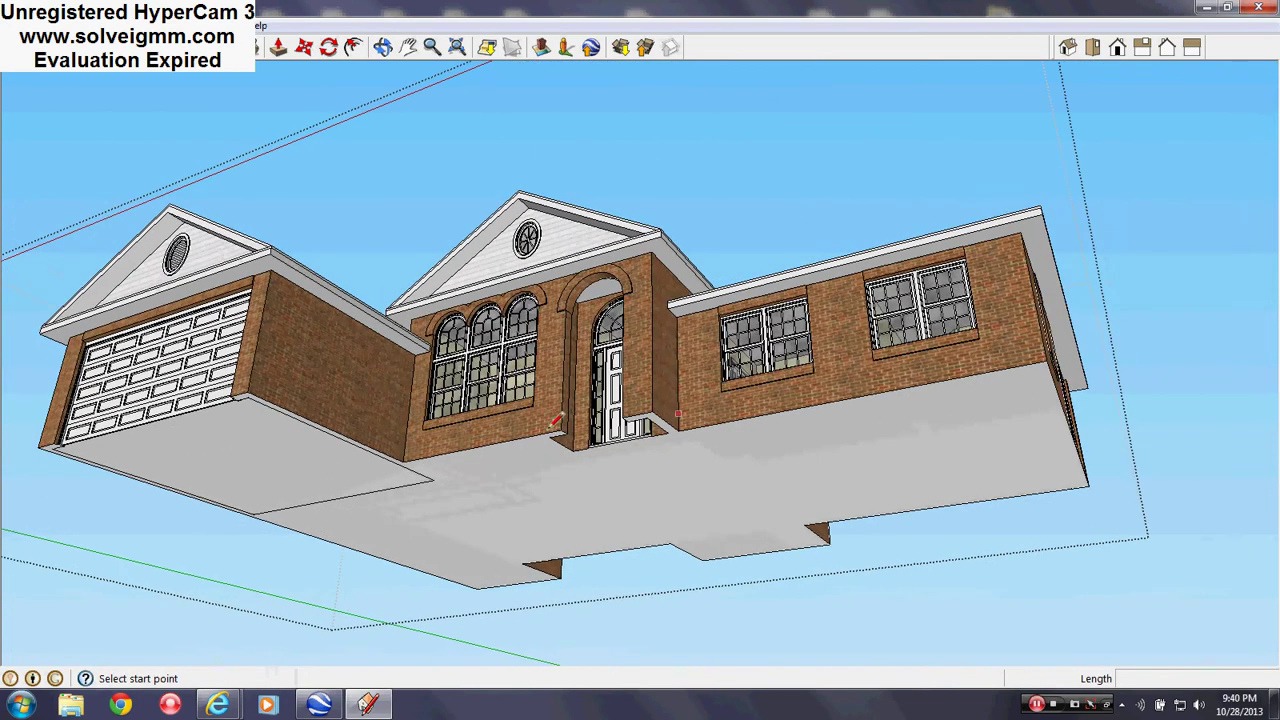
pyautogui.rightClick(801, 157)
pyautogui.click(815, 173)
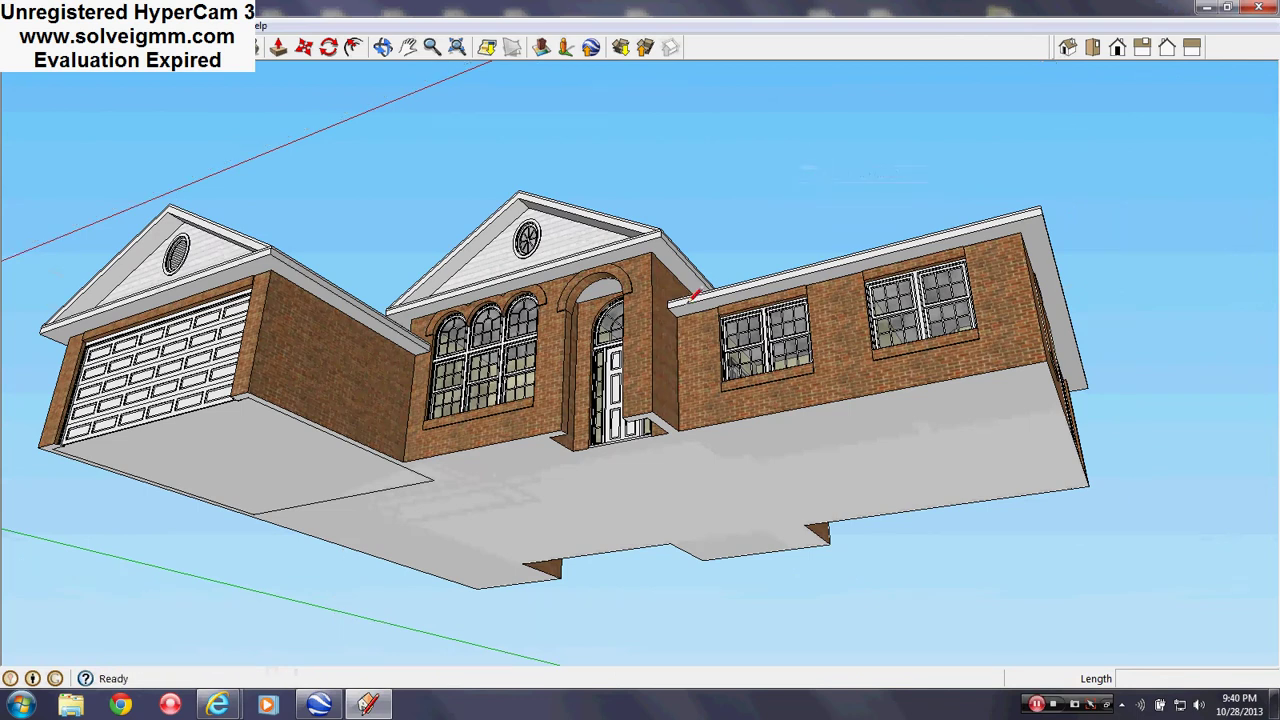
# Step: Examine the house exterior from all sides, including the garage, screened porch, rear walls and roof
pyautogui.moveTo(502, 430); pyautogui.dragTo(893, 425, button='middle')
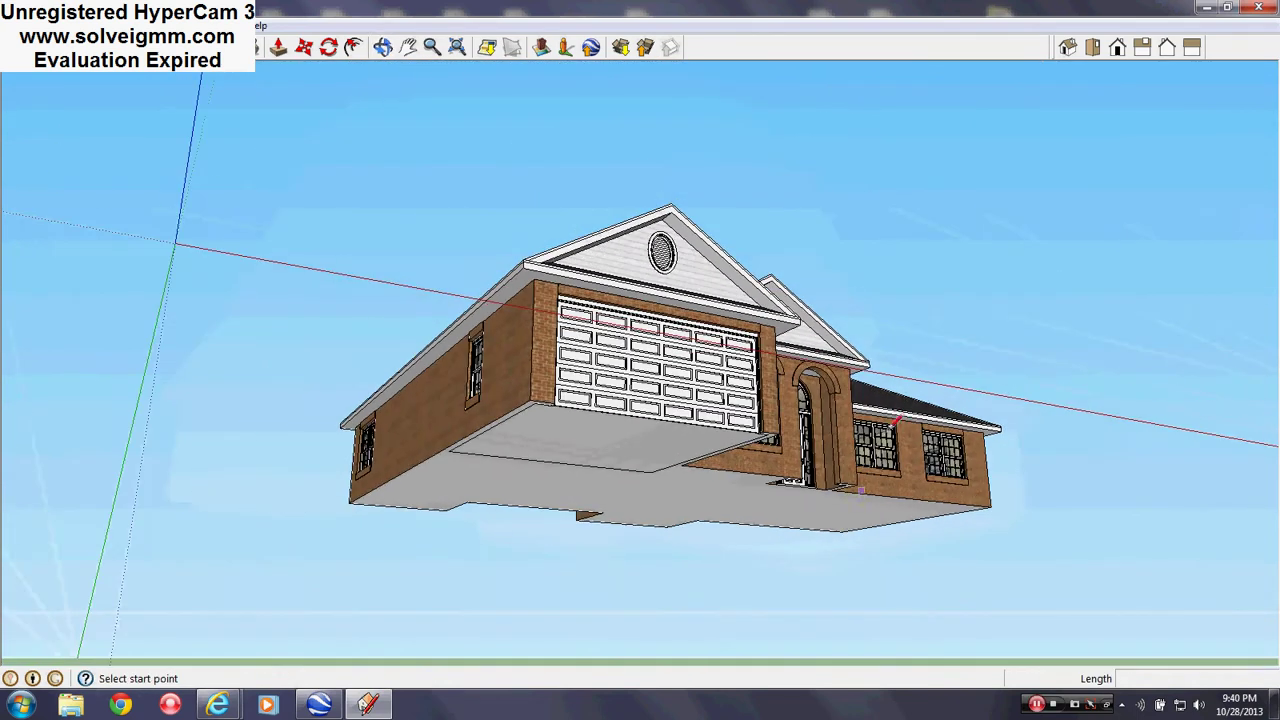
pyautogui.moveTo(425, 411); pyautogui.dragTo(1255, 520, button='middle')
pyautogui.scroll(3, 594, 456)
pyautogui.moveTo(594, 456); pyautogui.dragTo(960, 474, button='middle')
pyautogui.keyDown('shift'); pyautogui.moveTo(815, 488); pyautogui.dragTo(710, 497, button='middle'); pyautogui.keyUp('shift')
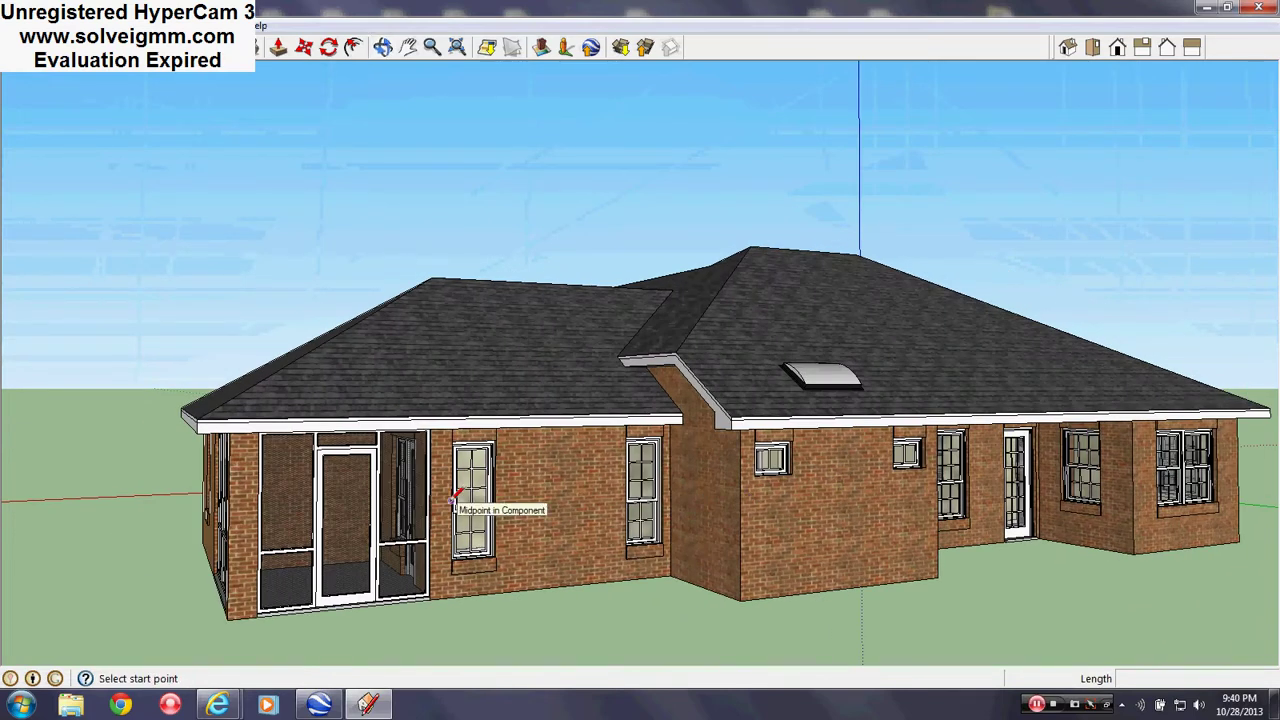
pyautogui.moveTo(455, 505); pyautogui.dragTo(540, 512, button='middle')
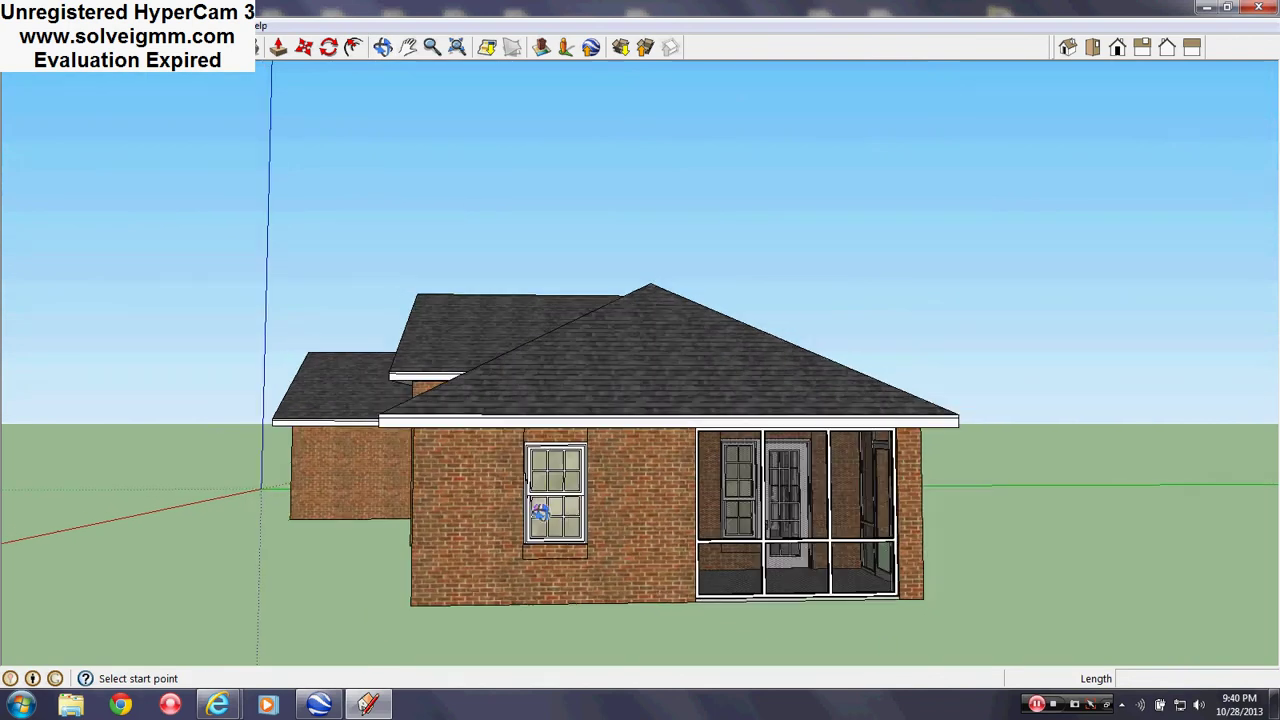
pyautogui.moveTo(540, 512); pyautogui.dragTo(824, 507)
pyautogui.scroll(-4, 824, 509)
pyautogui.scroll(4, 492, 520)
pyautogui.moveTo(492, 522)
pyautogui.mouseDown(button='middle')
pyautogui.moveTo(533, 535)
pyautogui.moveTo(608, 522)
pyautogui.mouseUp(button='middle')
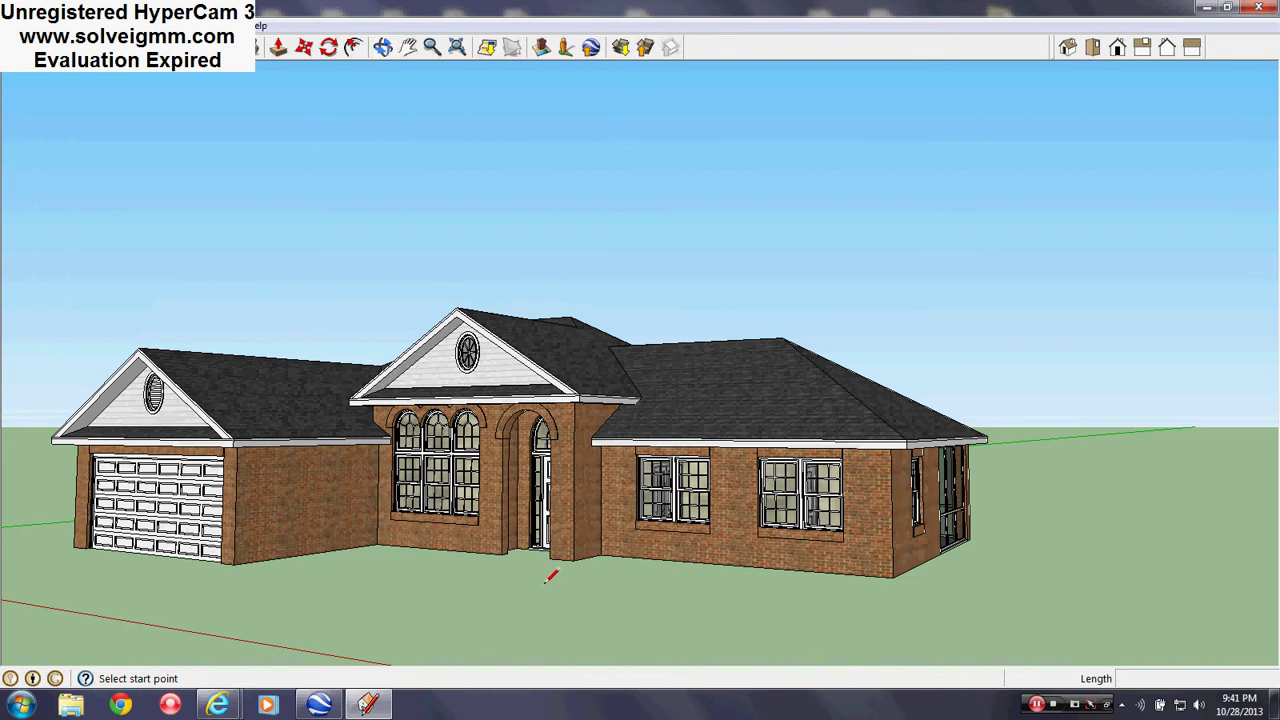
pyautogui.moveTo(345, 520); pyautogui.dragTo(251, 503, button='middle')
pyautogui.moveTo(400, 493); pyautogui.dragTo(94, 508, button='middle')
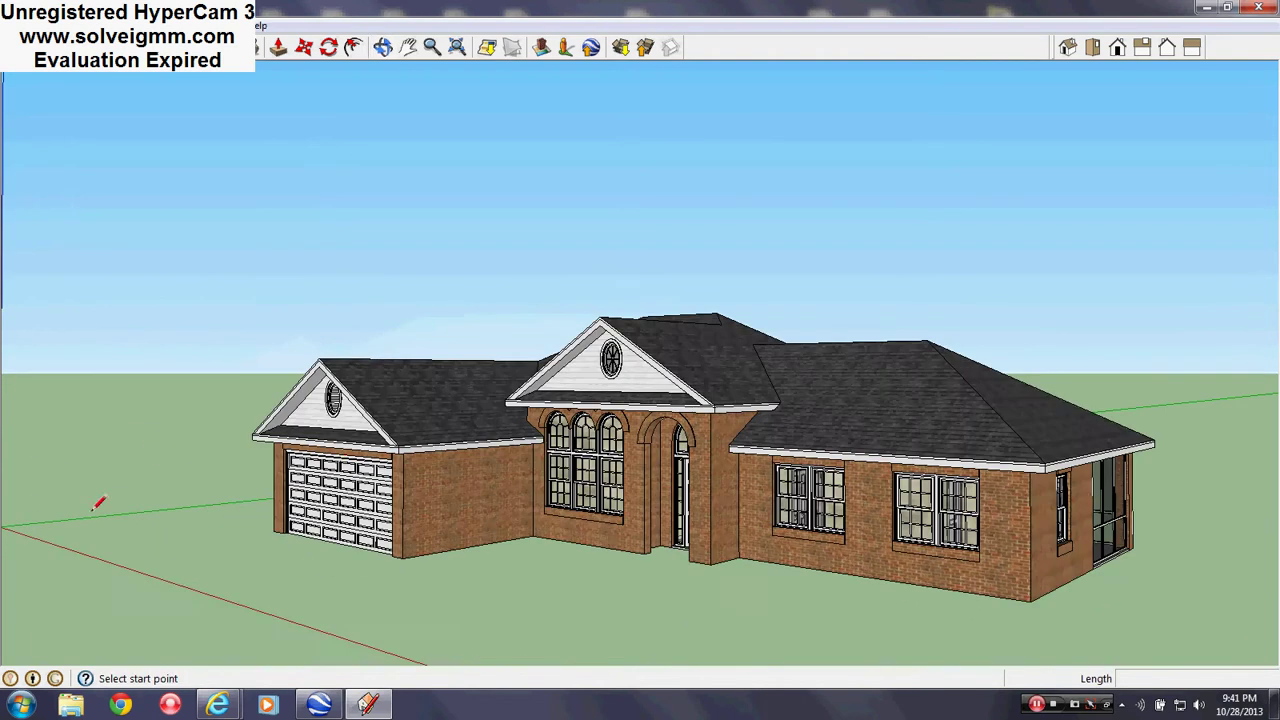
pyautogui.scroll(-2, 372, 463)
pyautogui.scroll(2, 712, 507)
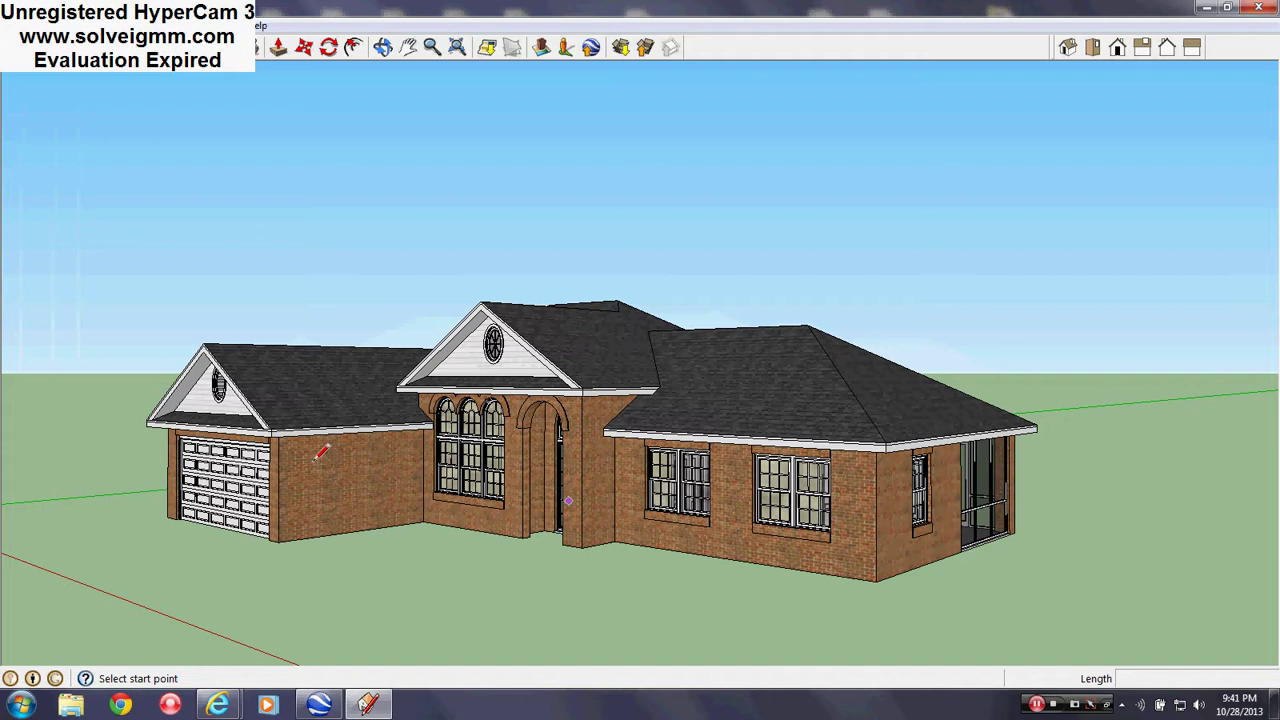
pyautogui.moveTo(308, 460); pyautogui.dragTo(466, 548, button='middle')
pyautogui.scroll(5, 930, 605)
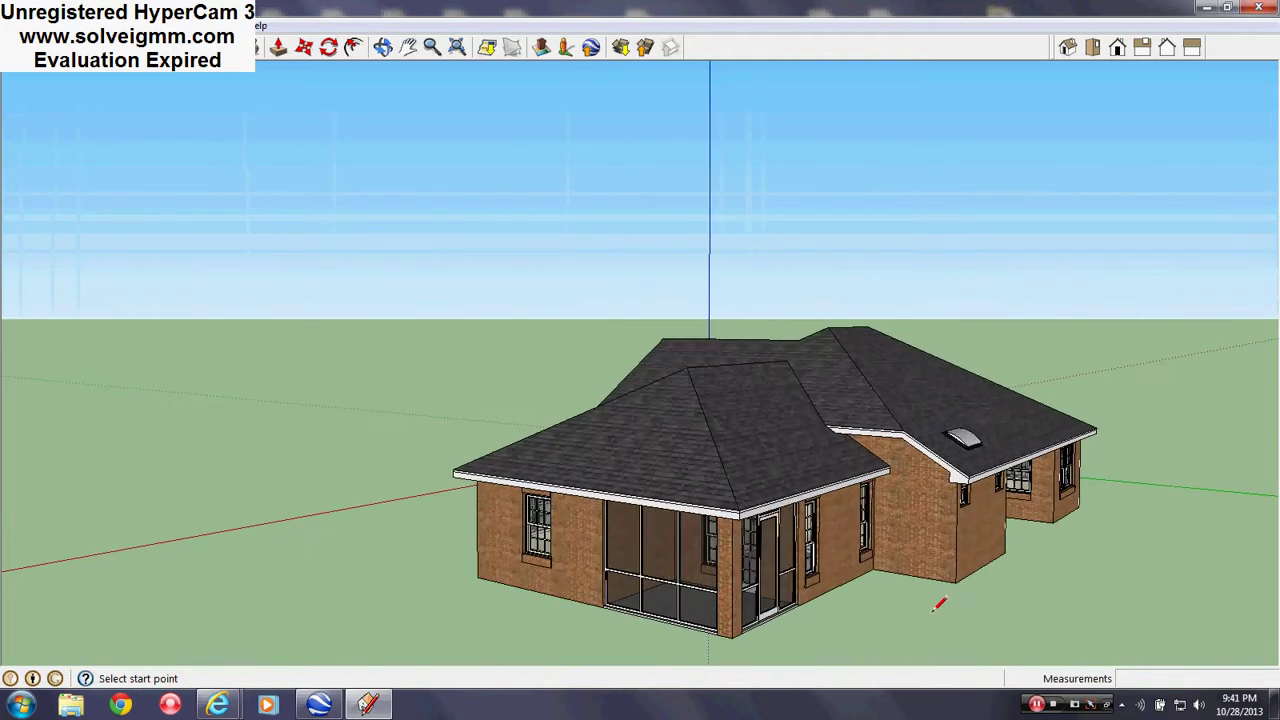
pyautogui.moveTo(940, 597); pyautogui.dragTo(783, 530, button='middle')
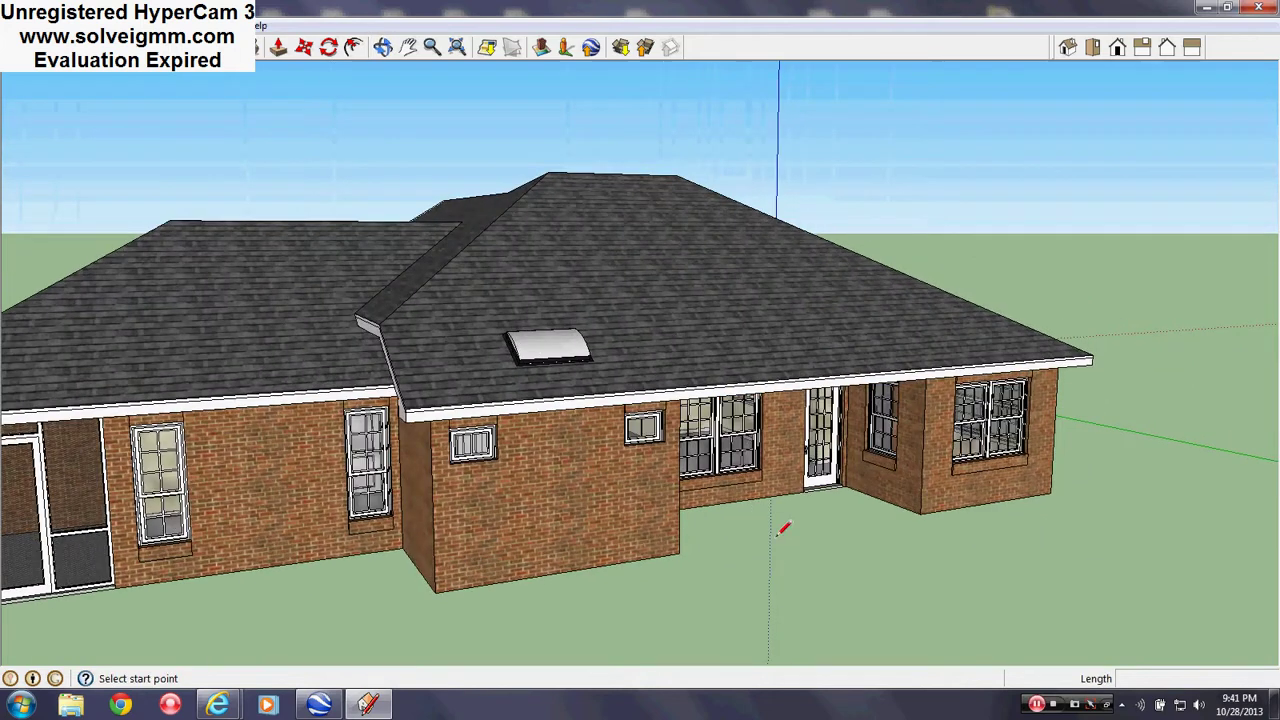
pyautogui.moveTo(1003, 478); pyautogui.dragTo(705, 455, button='middle')
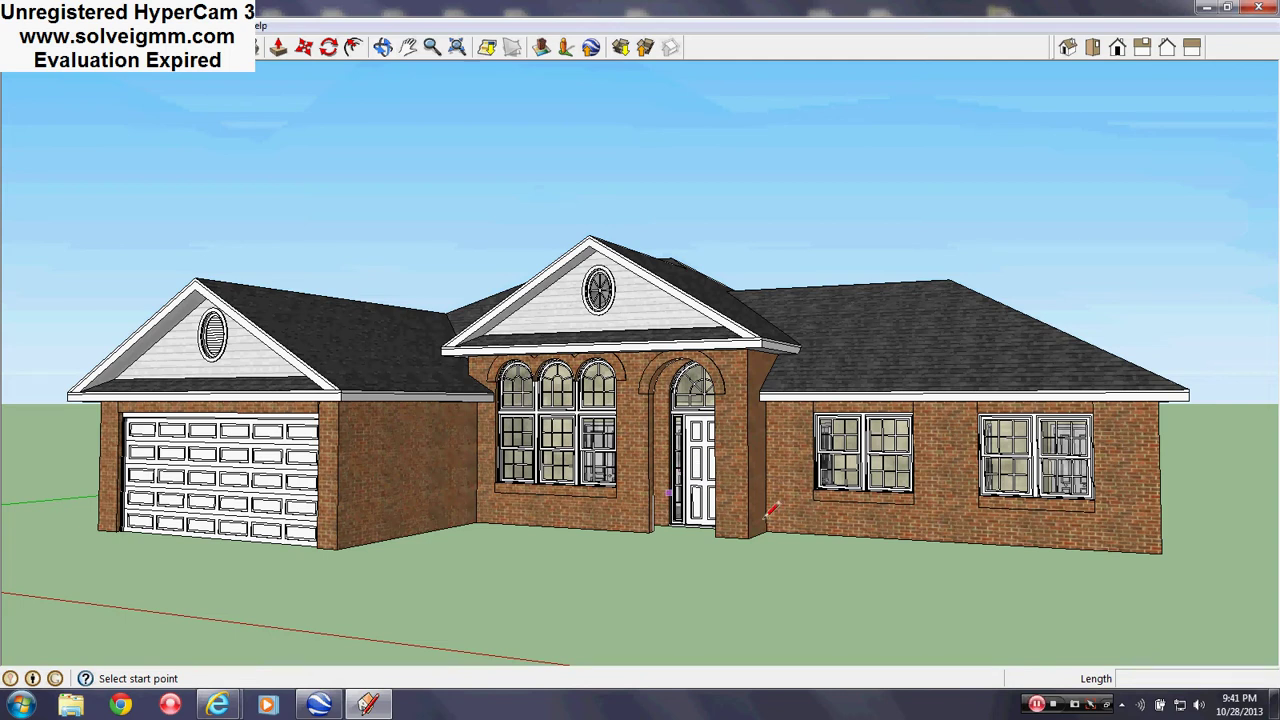
# Step: Draw two crossing lines on the underside from the inner ends of the screened porch walls, the first about 19' 4" long
pyautogui.moveTo(587, 503); pyautogui.dragTo(197, 378, button='middle')
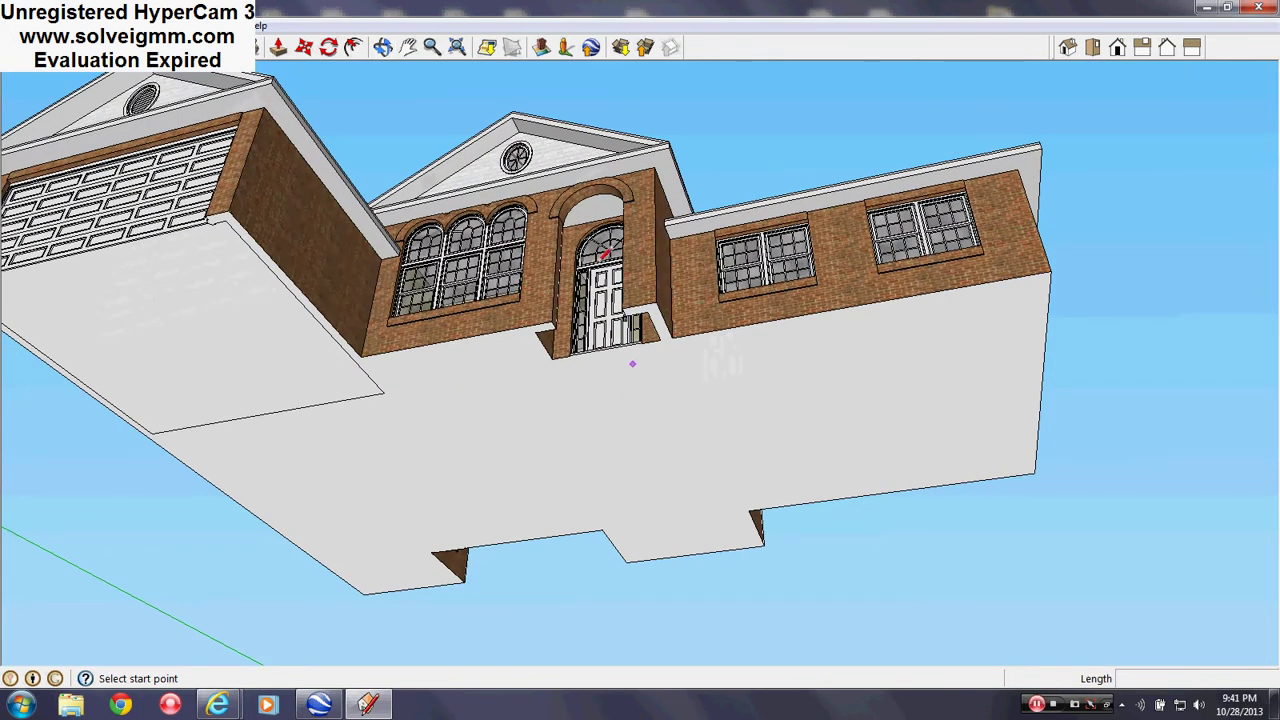
pyautogui.moveTo(676, 362); pyautogui.dragTo(666, 289, button='middle')
pyautogui.scroll(3, 604, 348)
pyautogui.click(622, 242)
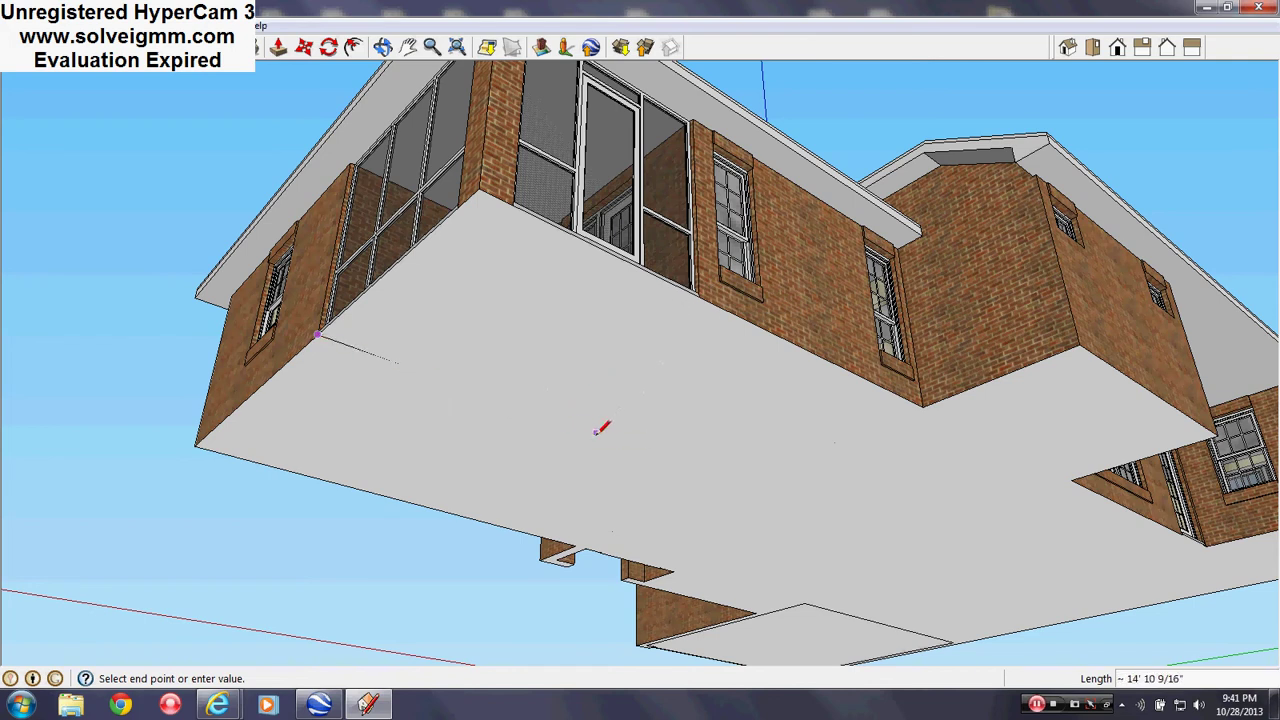
pyautogui.doubleClick(666, 456)
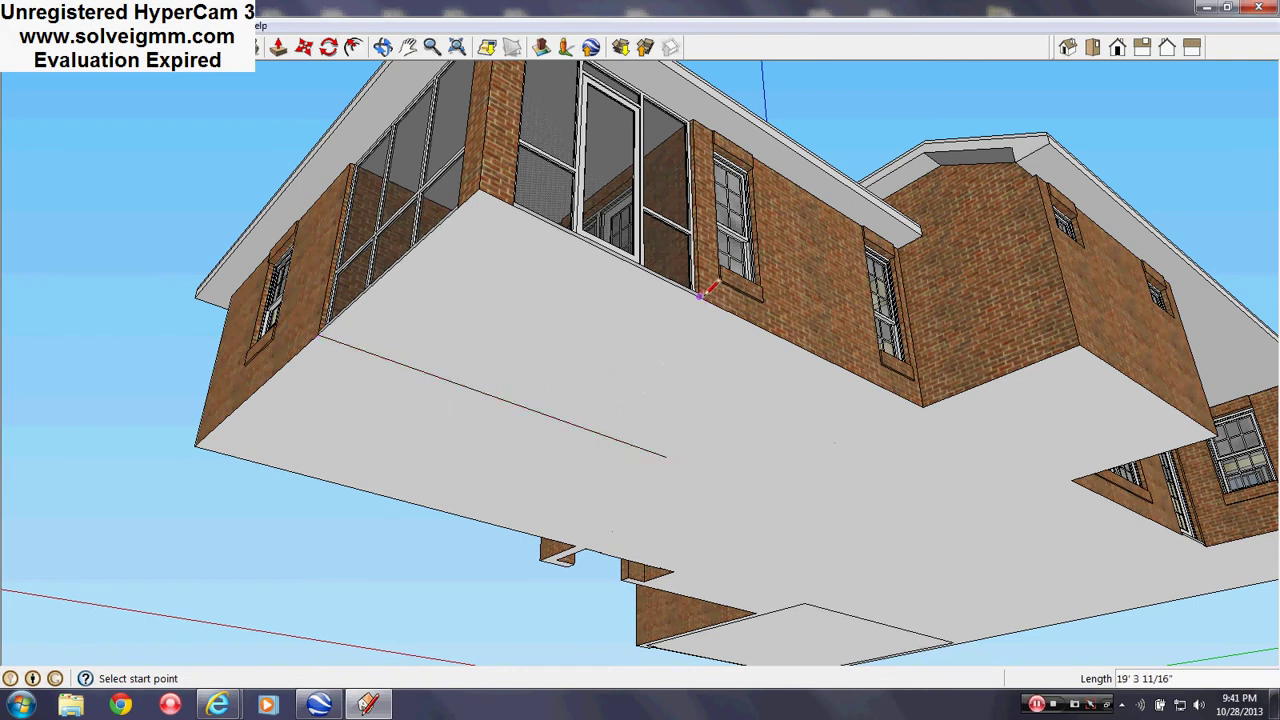
pyautogui.click(699, 297)
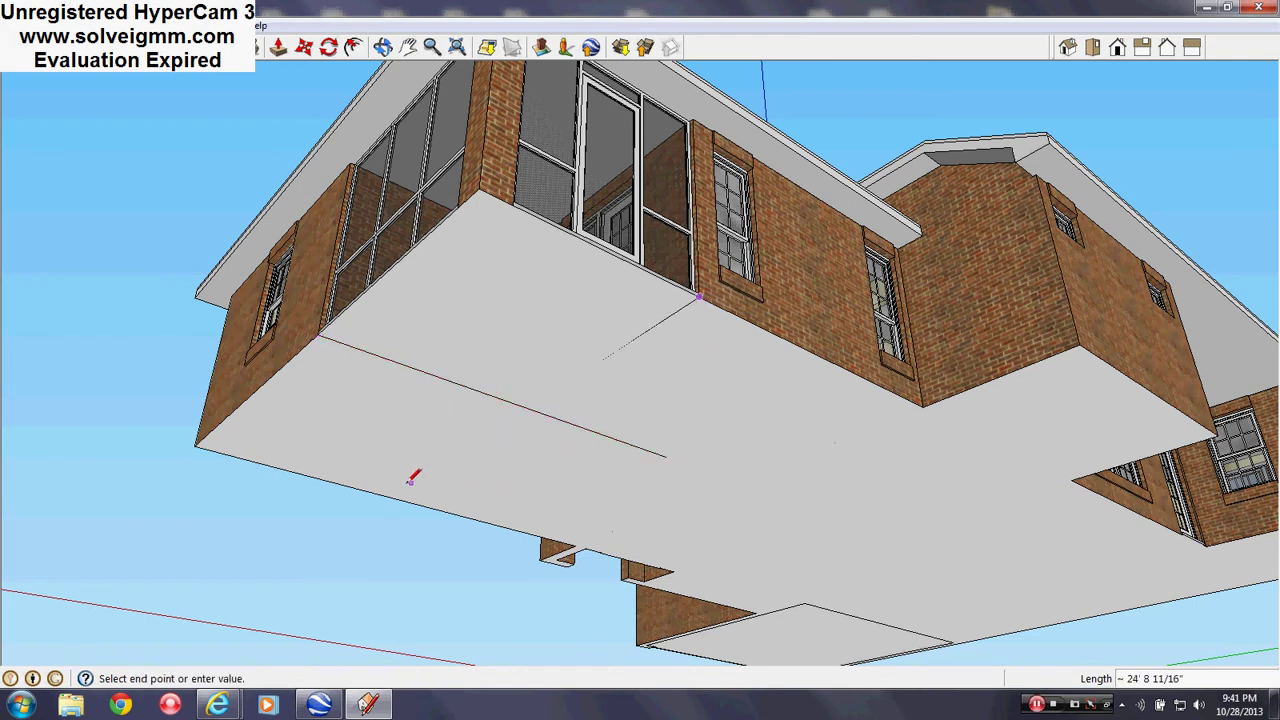
pyautogui.click(320, 523)
# Step: Erase the line ends that extend past the intersection, leaving only the outline beneath the screened porch
pyautogui.click(198, 47)
pyautogui.moveTo(650, 455); pyautogui.dragTo(600, 455)
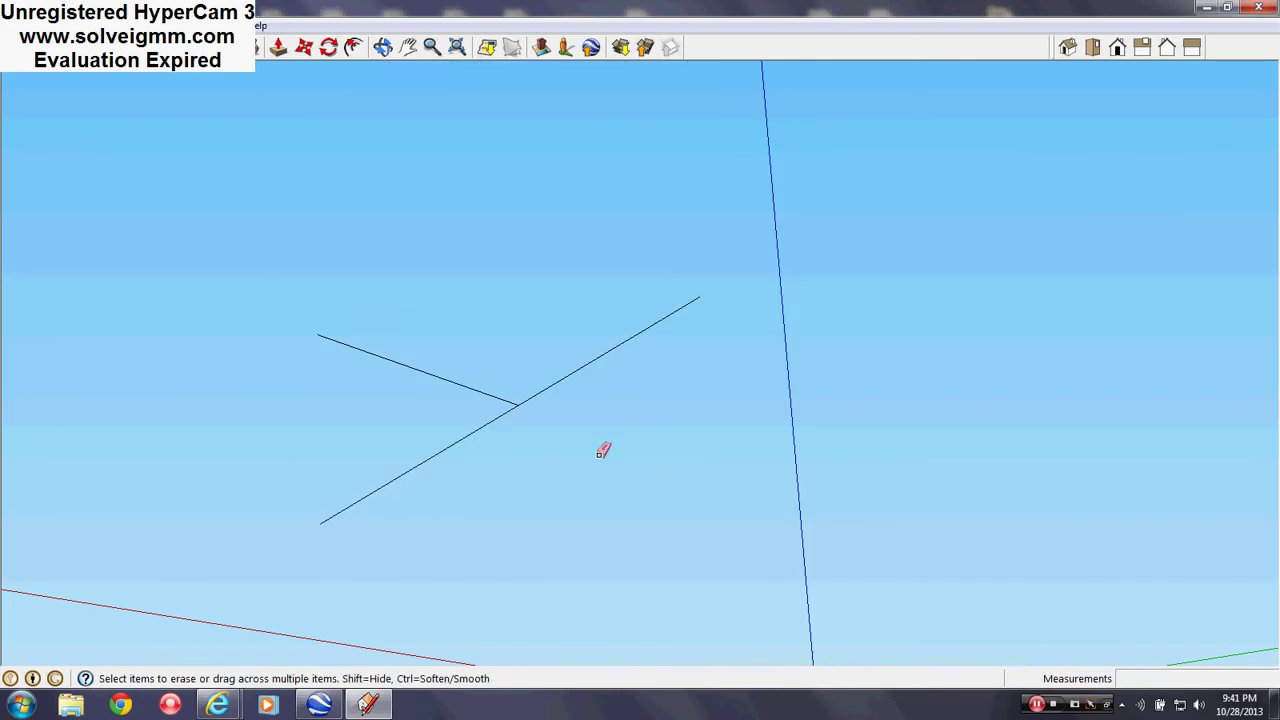
pyautogui.hotkey('ctrl', 'z')
pyautogui.rightClick(582, 427)
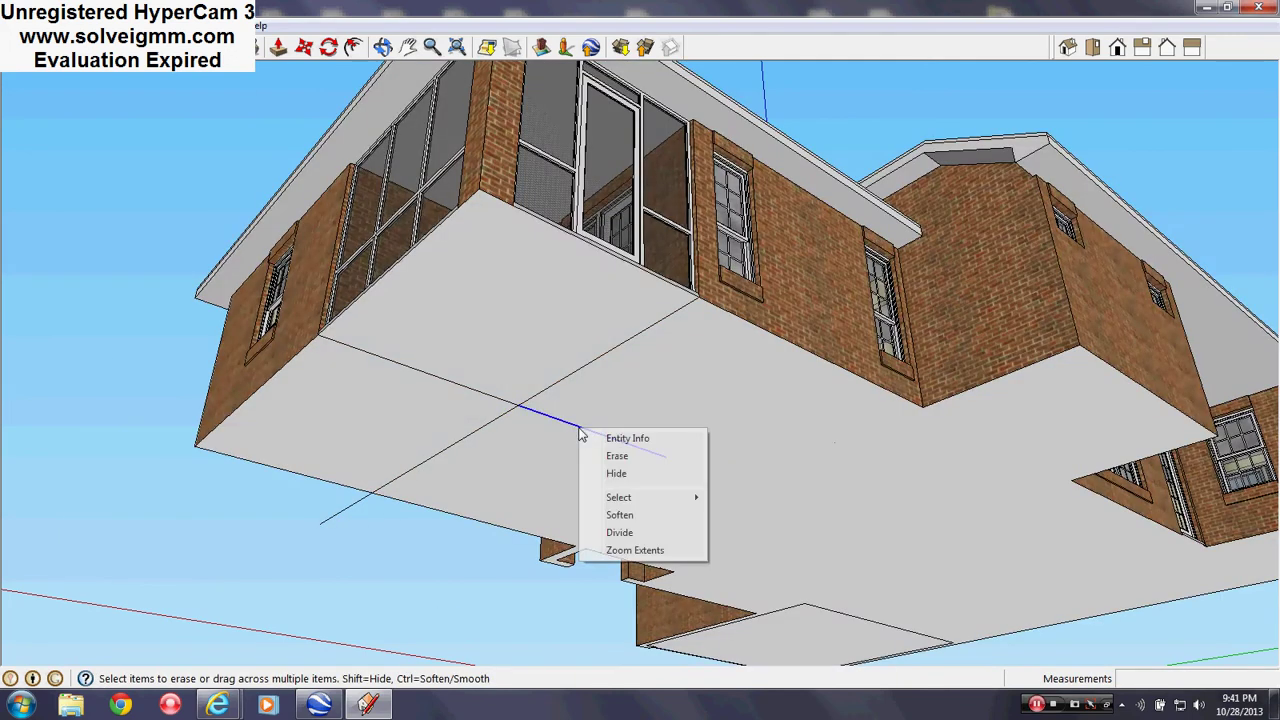
pyautogui.click(605, 456)
pyautogui.rightClick(476, 431)
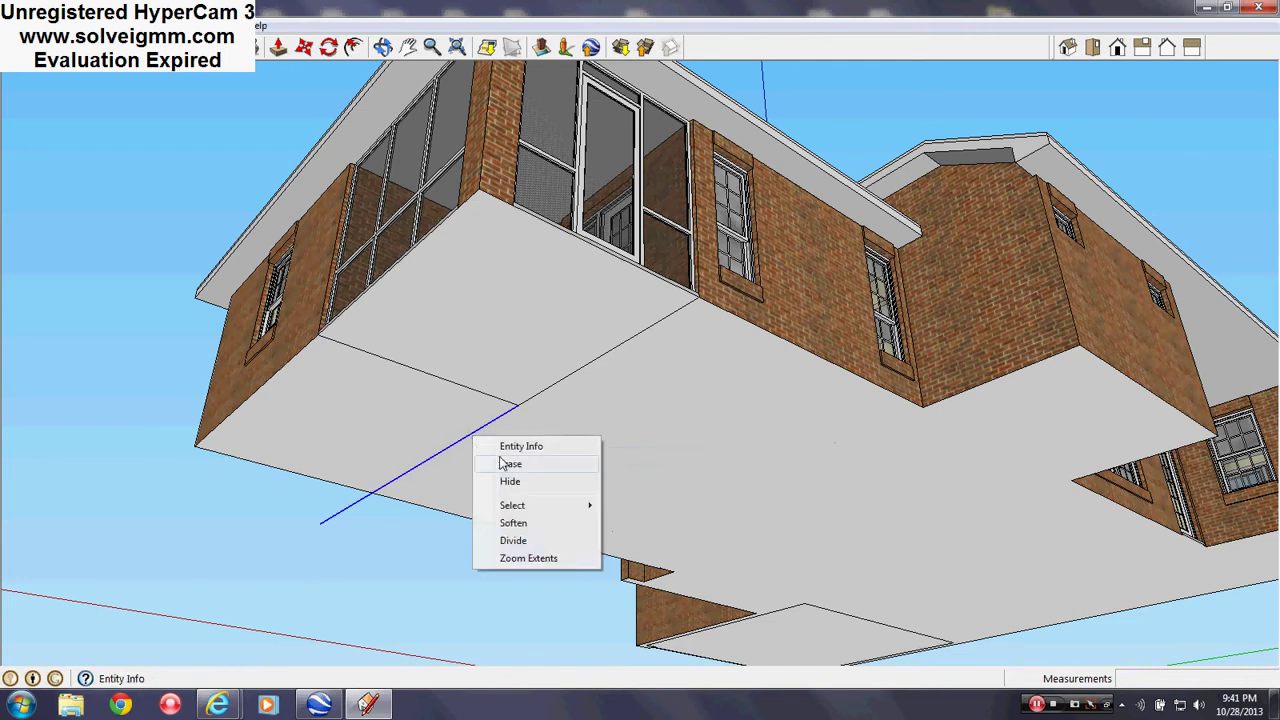
pyautogui.click(507, 458)
# Step: Draw a line about 8' 9" long across the front entry recess on the underside, continuing it to the recess's outer edge
pyautogui.moveTo(507, 455)
pyautogui.mouseDown(button='middle')
pyautogui.moveTo(486, 400)
pyautogui.moveTo(398, 392)
pyautogui.moveTo(531, 409)
pyautogui.moveTo(623, 449)
pyautogui.mouseUp(button='middle')
pyautogui.scroll(5, 563, 477)
pyautogui.scroll(3, 485, 373)
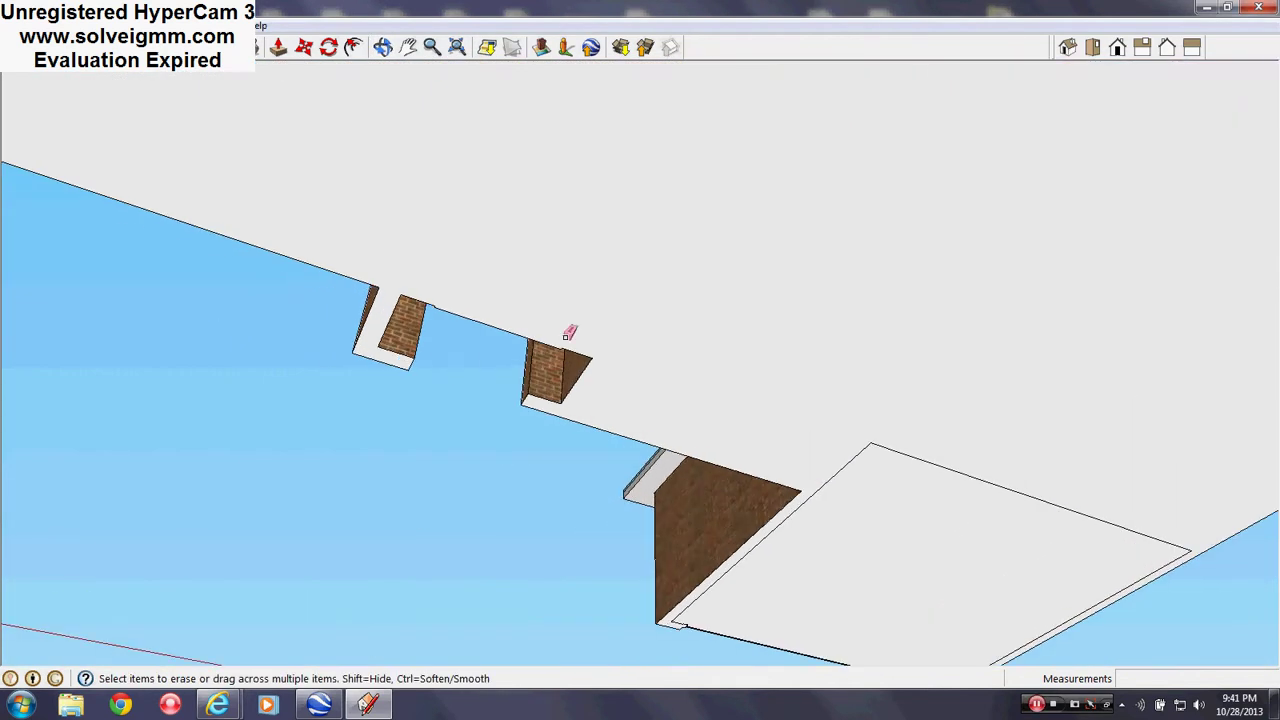
pyautogui.scroll(2, 566, 338)
pyautogui.moveTo(566, 338); pyautogui.dragTo(466, 190, button='middle')
pyautogui.press('l')
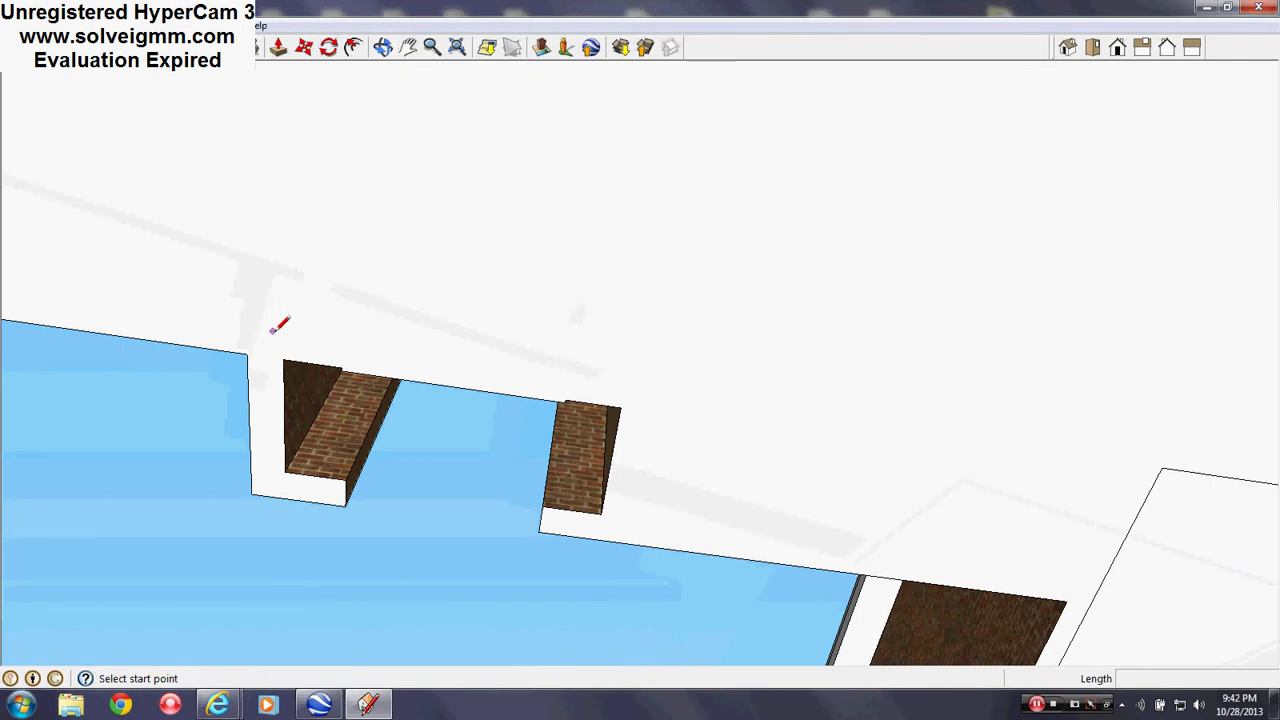
pyautogui.click(247, 353)
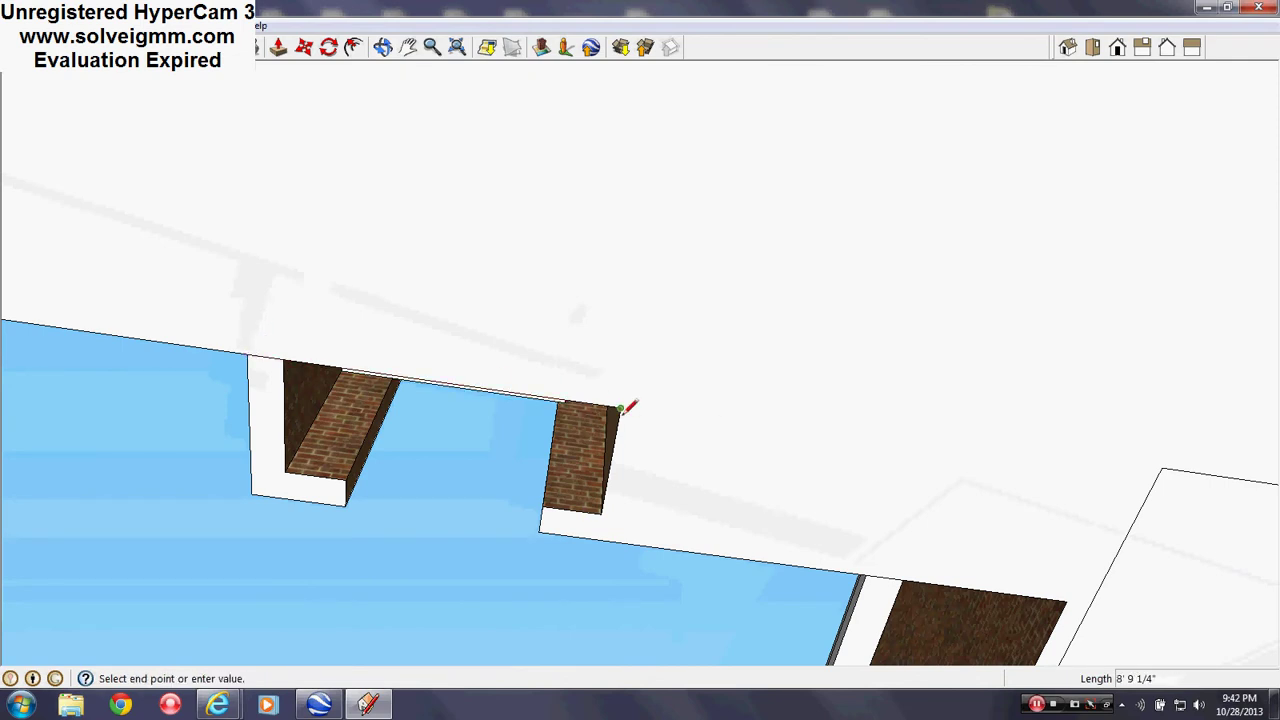
pyautogui.click(597, 539)
pyautogui.press('Escape')
# Step: Draw lines separating the garage from the house on the underside, from the front wall corner around the inner garage edge to the outer side wall
pyautogui.scroll(-4, 654, 326)
pyautogui.keyDown('shift'); pyautogui.moveTo(982, 430); pyautogui.dragTo(556, 304, button='middle'); pyautogui.keyUp('shift')
pyautogui.scroll(4, 480, 331)
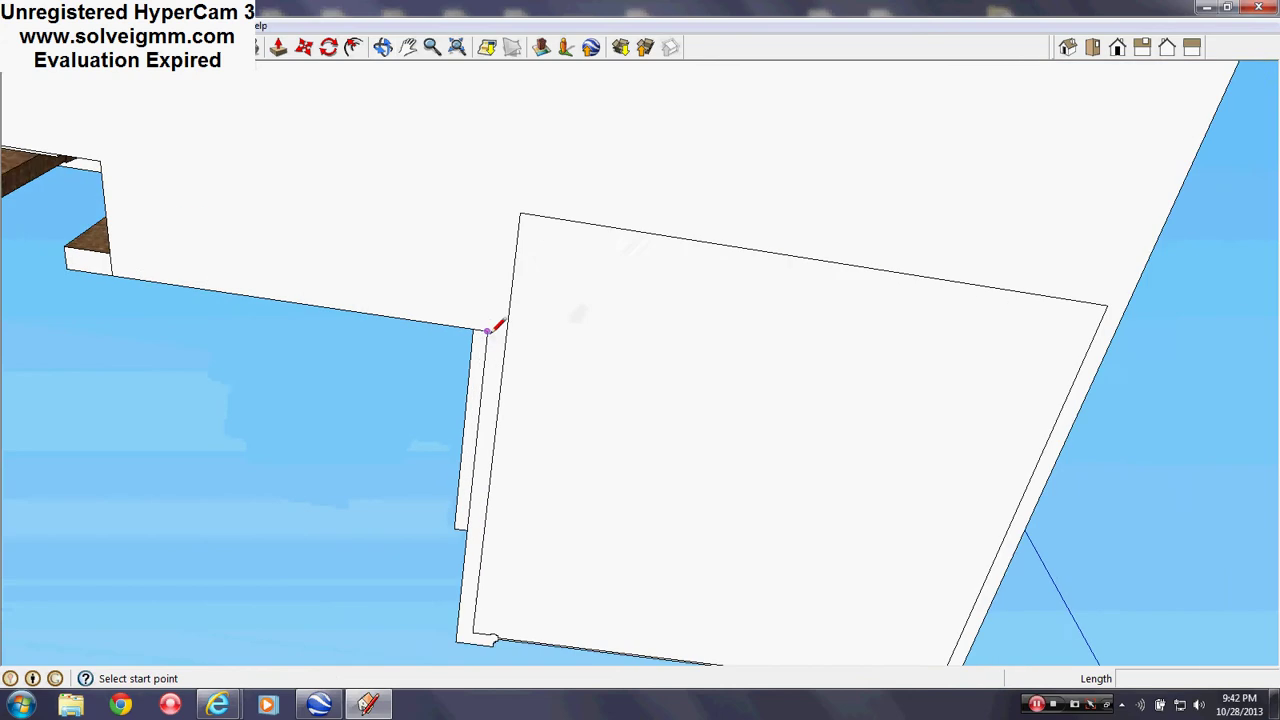
pyautogui.scroll(1, 488, 330)
pyautogui.click(487, 331)
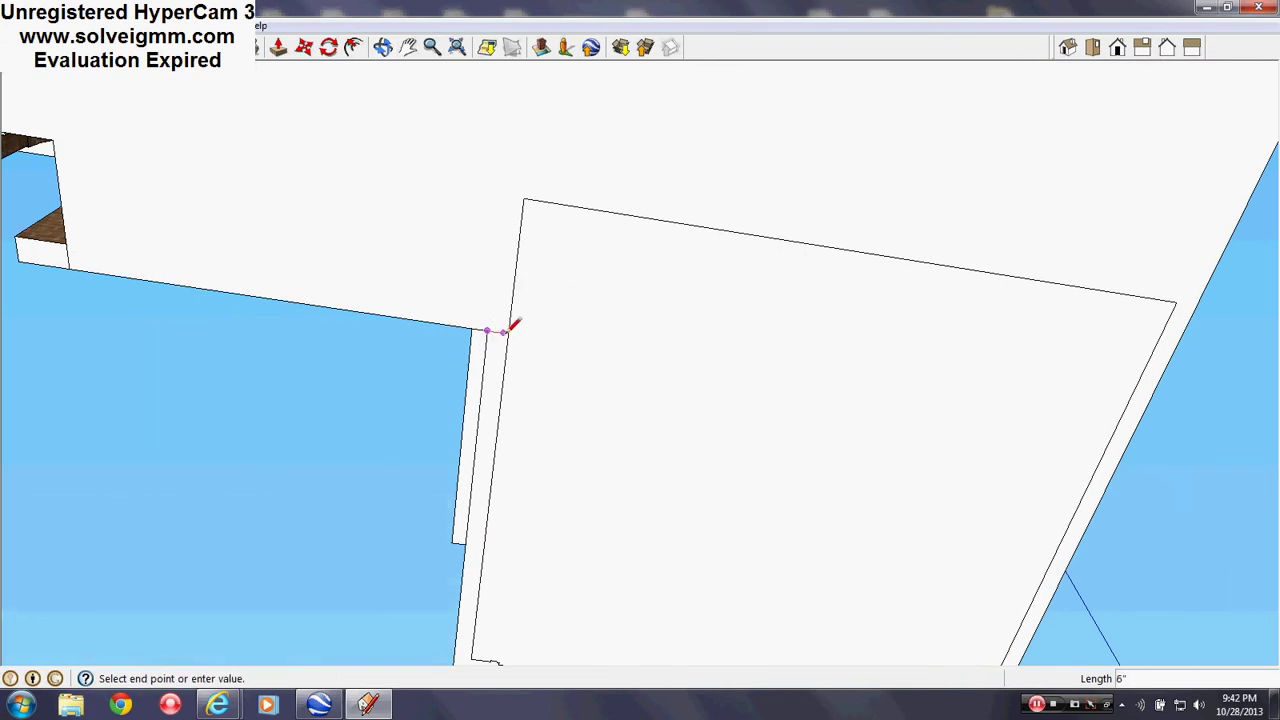
pyautogui.click(508, 333)
pyautogui.click(527, 198)
pyautogui.click(1197, 303)
pyautogui.scroll(-2, 714, 278)
pyautogui.moveTo(714, 280); pyautogui.dragTo(786, 363, button='middle')
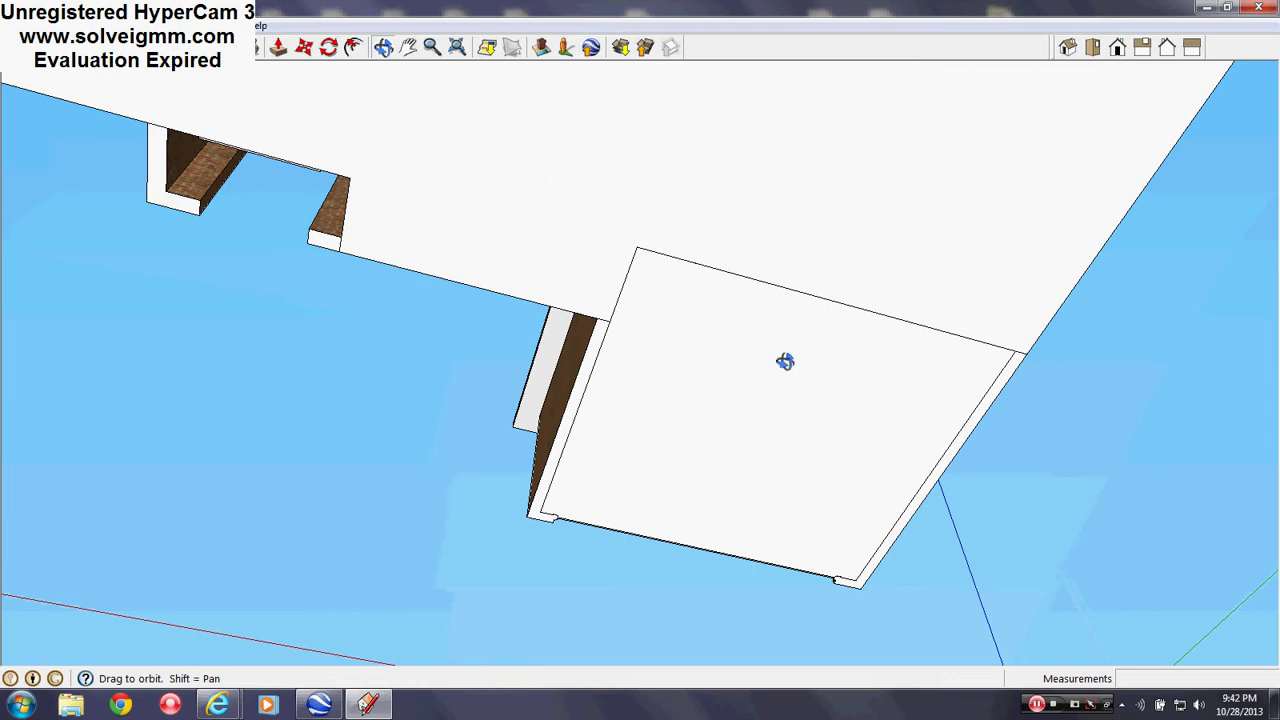
pyautogui.scroll(-1, 786, 363)
pyautogui.press('Escape')
# Step: Inspect the outlined underside and rear walls, and look around inside the room with the arched opening and tall window
pyautogui.scroll(-1, 777, 451)
pyautogui.moveTo(782, 447); pyautogui.dragTo(731, 434, button='middle')
pyautogui.scroll(1, 640, 392)
pyautogui.moveTo(634, 397); pyautogui.dragTo(509, 371, button='middle')
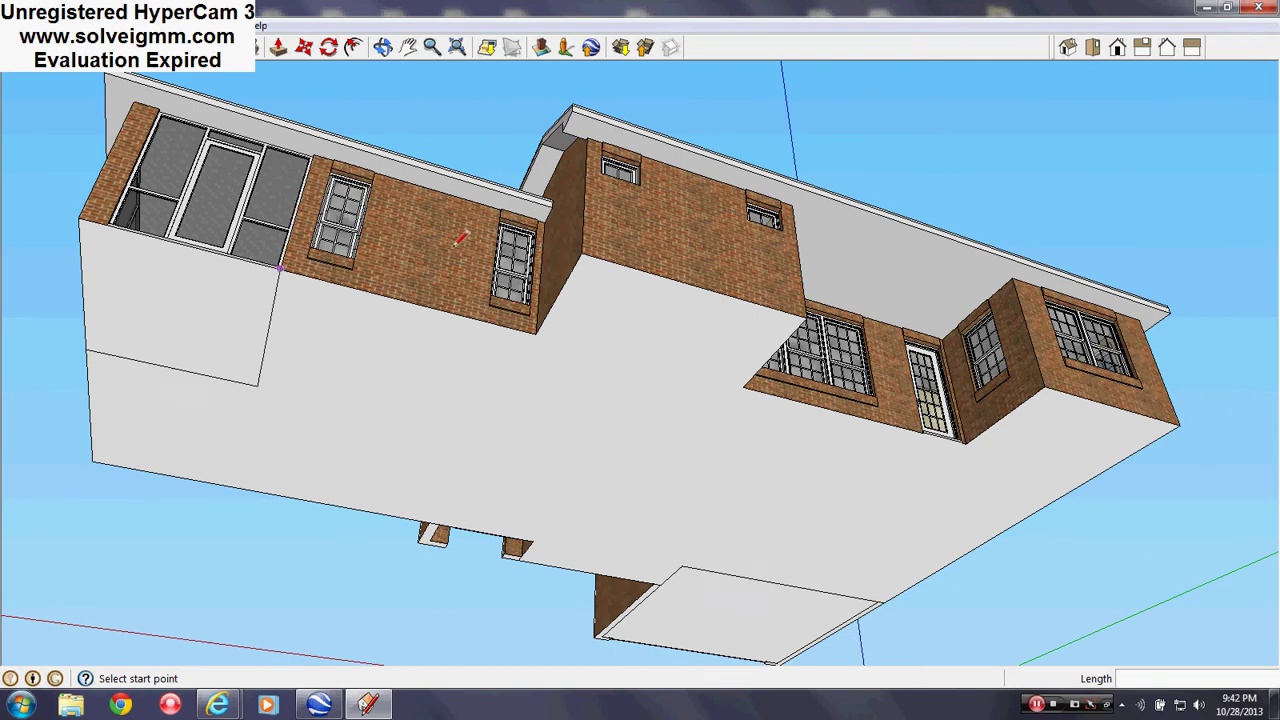
pyautogui.moveTo(434, 214); pyautogui.dragTo(611, 377, button='middle')
pyautogui.scroll(5, 700, 418)
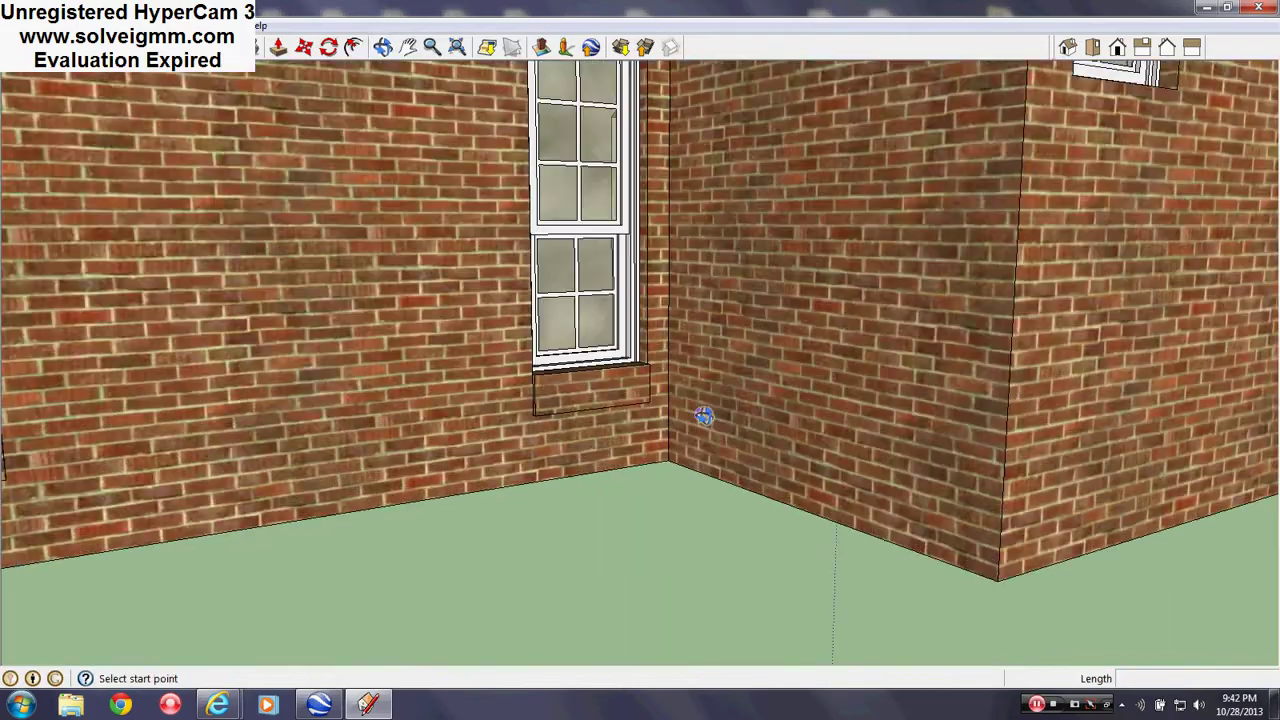
pyautogui.moveTo(704, 416); pyautogui.dragTo(613, 454, button='middle')
pyautogui.moveTo(680, 395)
pyautogui.mouseDown(button='middle')
pyautogui.moveTo(963, 457)
pyautogui.moveTo(974, 481)
pyautogui.moveTo(760, 440)
pyautogui.moveTo(960, 440)
pyautogui.moveTo(1033, 466)
pyautogui.moveTo(1100, 466)
pyautogui.mouseUp(button='middle')
pyautogui.scroll(-3, 700, 420)
pyautogui.scroll(3, 680, 410)
pyautogui.moveTo(590, 446)
pyautogui.keyDown('shift'); pyautogui.mouseDown(button='middle')
pyautogui.moveTo(889, 429)
pyautogui.moveTo(735, 460)
pyautogui.mouseUp(button='middle'); pyautogui.keyUp('shift')
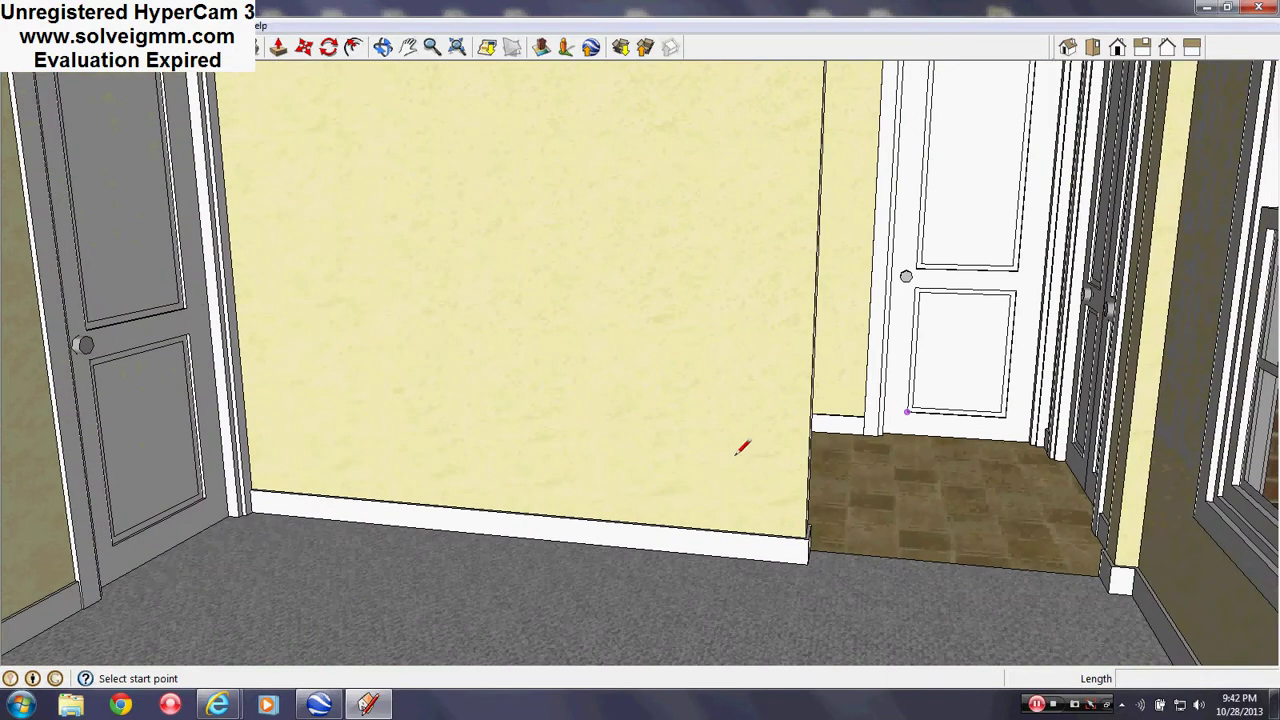
pyautogui.scroll(-3, 742, 449)
pyautogui.moveTo(763, 371); pyautogui.dragTo(689, 386, button='middle')
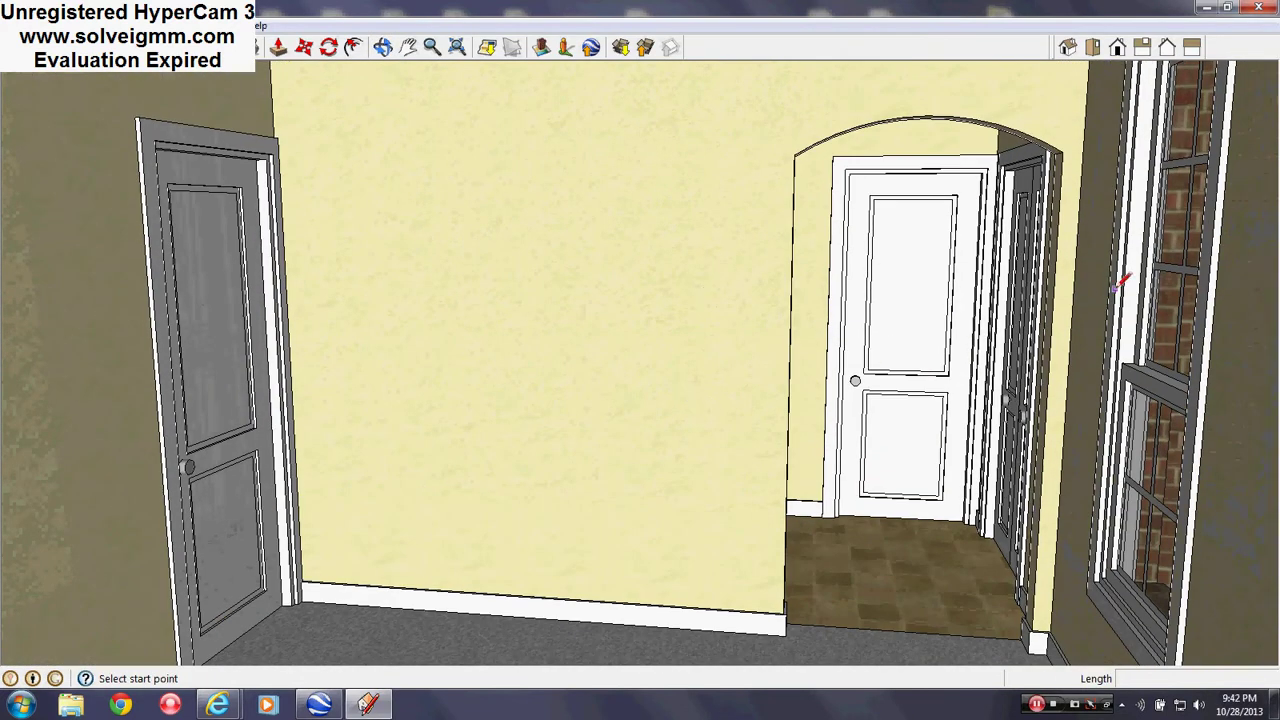
pyautogui.keyDown('shift'); pyautogui.moveTo(1116, 289); pyautogui.dragTo(1215, 345, button='middle'); pyautogui.keyUp('shift')
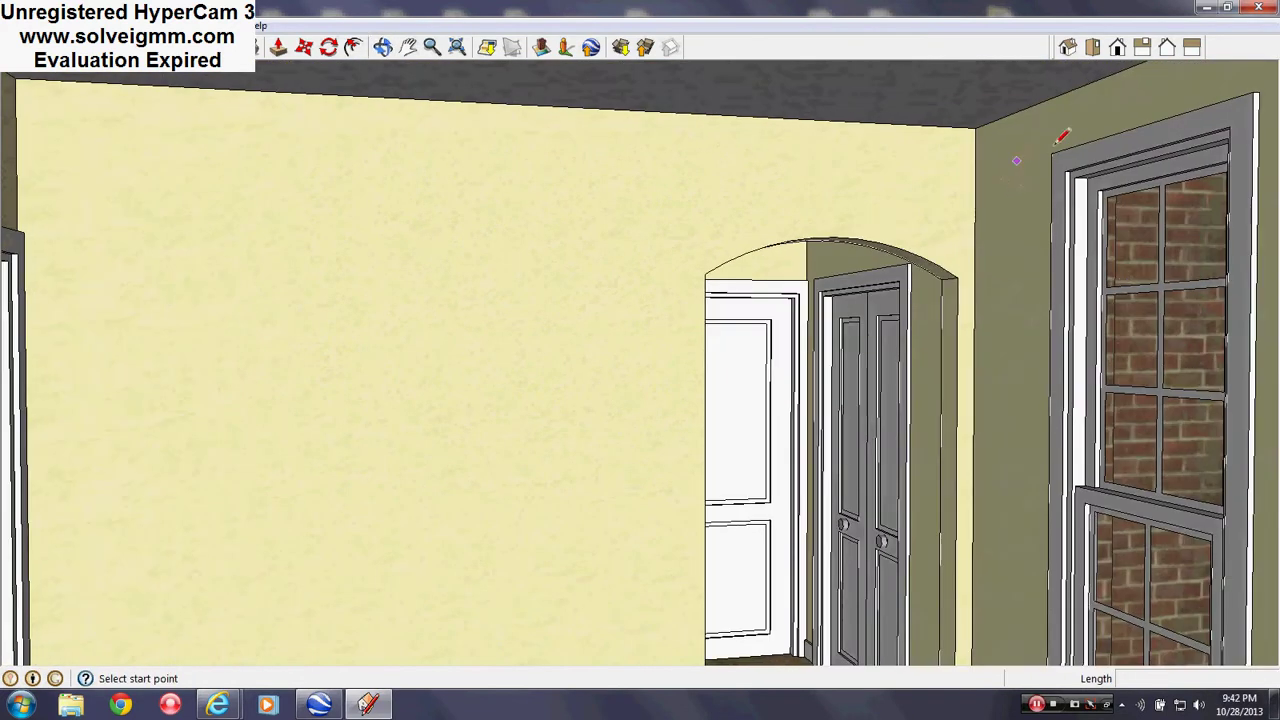
# Step: Draw a line about 14' 7 1/2" long on the underside along the rear wall, from the screened porch corner to the projecting section
pyautogui.moveTo(1062, 136)
pyautogui.mouseDown(button='middle')
pyautogui.moveTo(863, 246)
pyautogui.moveTo(877, 154)
pyautogui.moveTo(866, 228)
pyautogui.moveTo(777, 366)
pyautogui.mouseUp(button='middle')
pyautogui.scroll(-2, 866, 228)
pyautogui.scroll(-8, 610, 350)
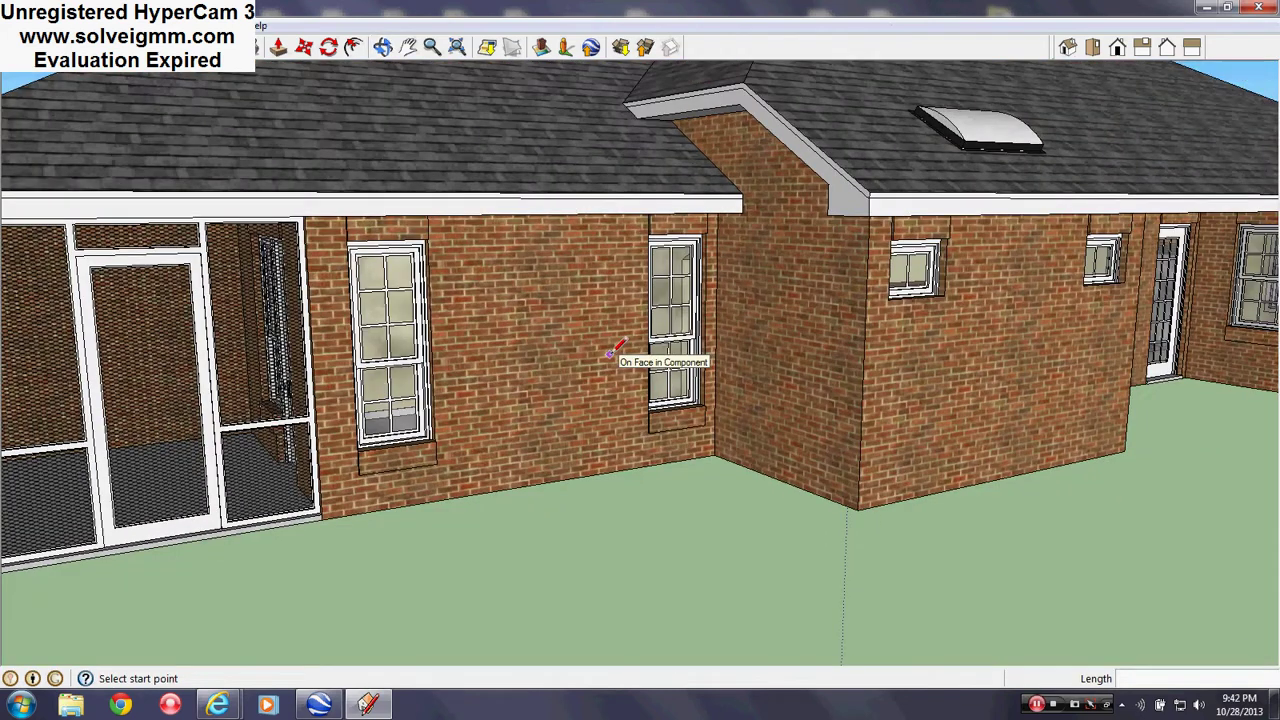
pyautogui.scroll(-4, 610, 352)
pyautogui.moveTo(610, 352)
pyautogui.mouseDown(button='middle')
pyautogui.moveTo(622, 218)
pyautogui.moveTo(574, 409)
pyautogui.moveTo(749, 297)
pyautogui.moveTo(609, 291)
pyautogui.moveTo(491, 362)
pyautogui.moveTo(597, 380)
pyautogui.moveTo(469, 315)
pyautogui.mouseUp(button='middle')
pyautogui.scroll(1, 622, 215)
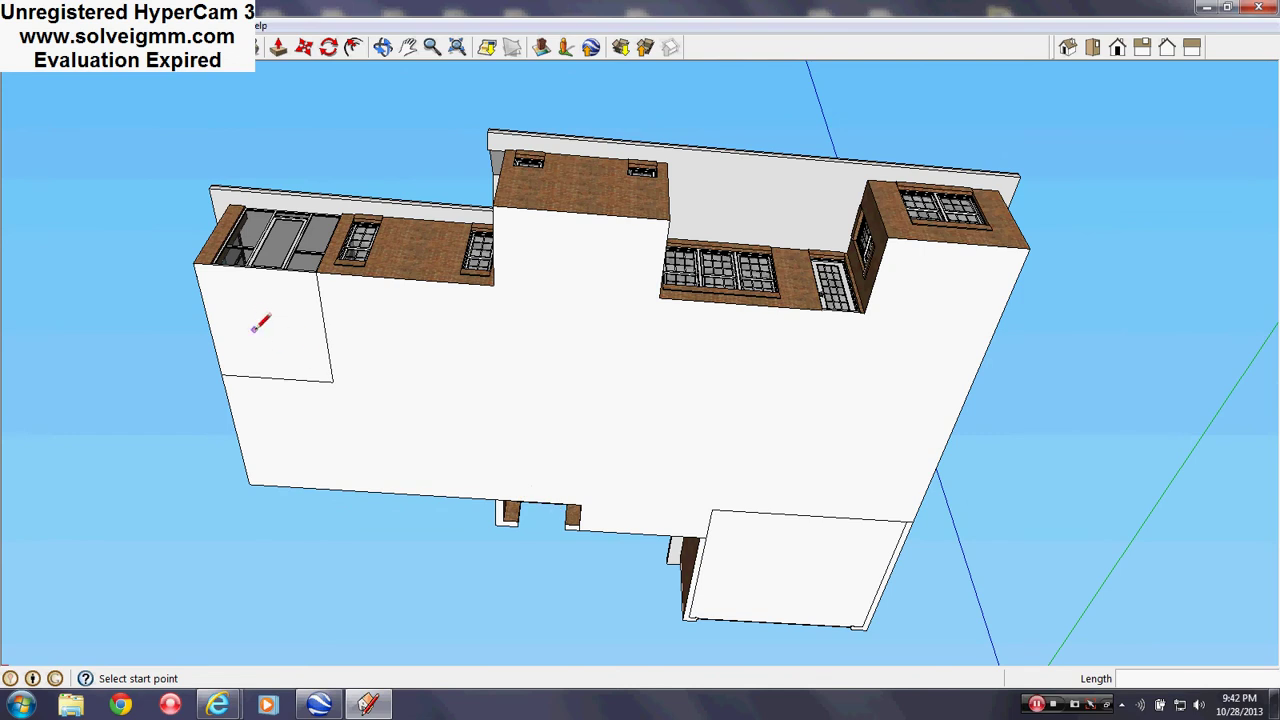
pyautogui.scroll(3, 318, 293)
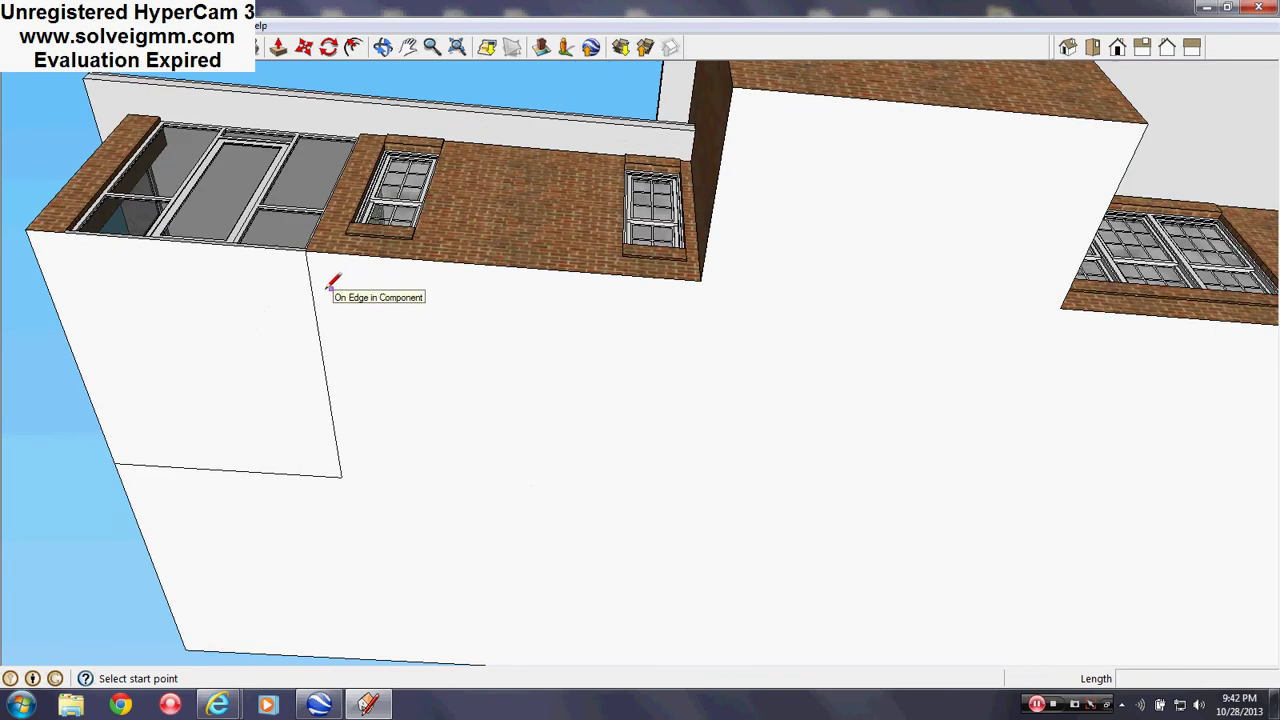
pyautogui.scroll(2, 314, 251)
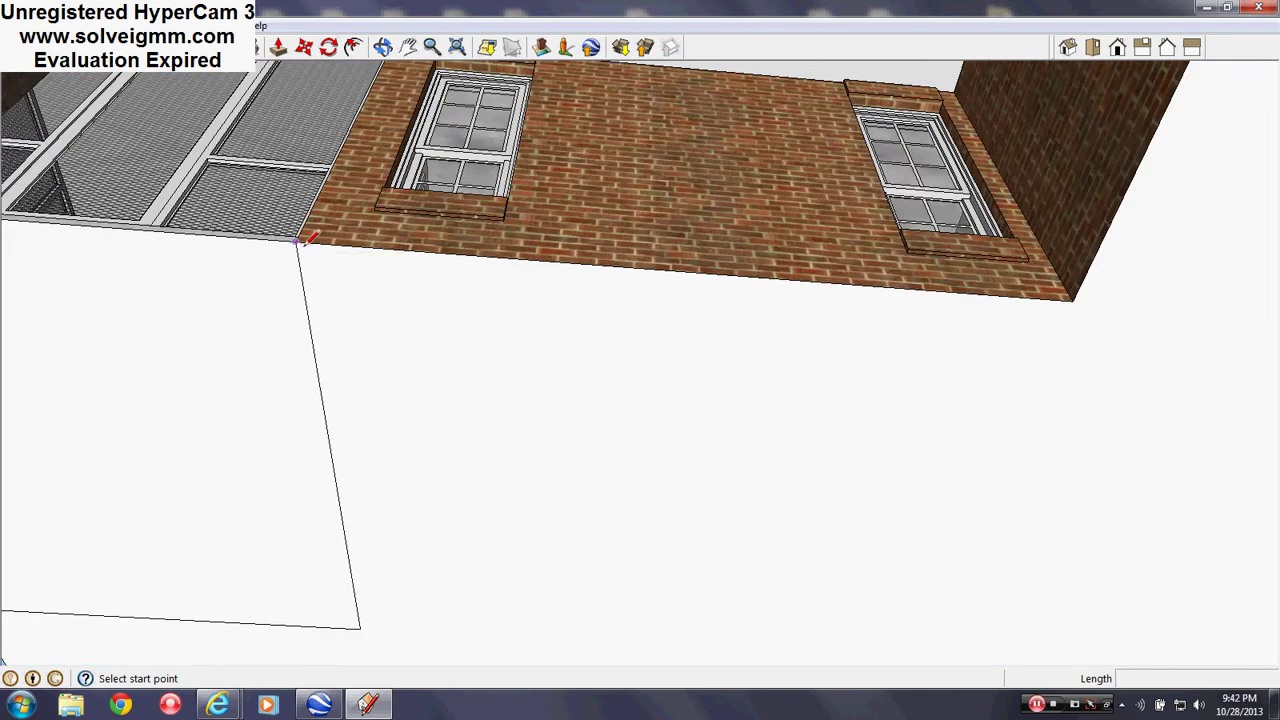
pyautogui.click(307, 250)
pyautogui.moveTo(307, 250); pyautogui.dragTo(629, 314, button='middle')
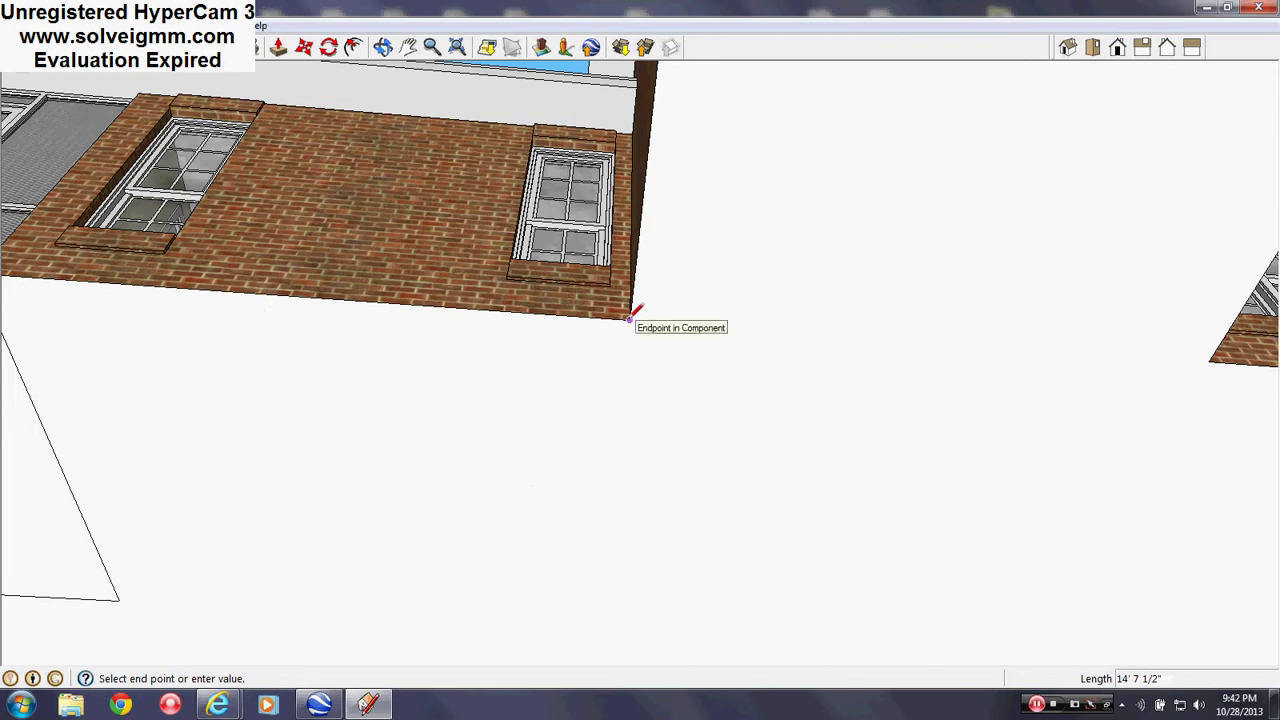
pyautogui.click(629, 316)
# Step: Continue the underside outline around the projecting rear section, with one side about 12' 9 3/8" long, and past the rear door to the far rear corner
pyautogui.moveTo(620, 423); pyautogui.dragTo(820, 322, button='middle')
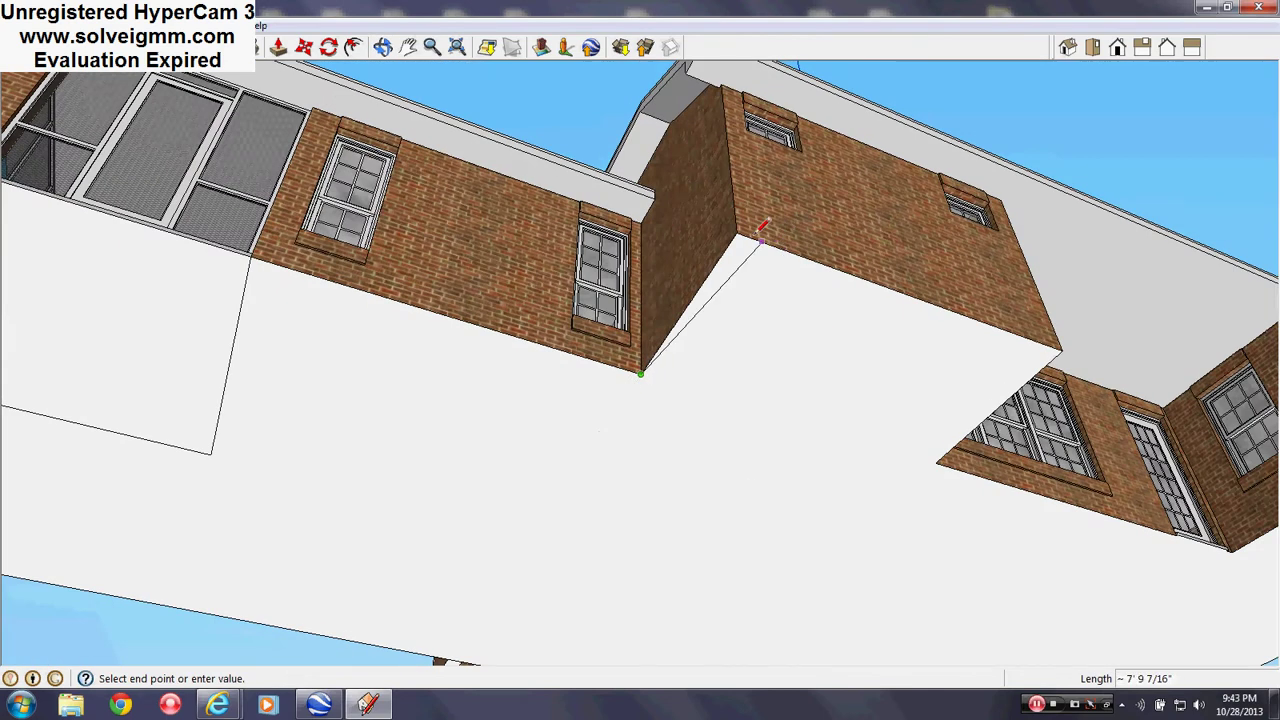
pyautogui.moveTo(744, 237); pyautogui.dragTo(549, 298, button='middle')
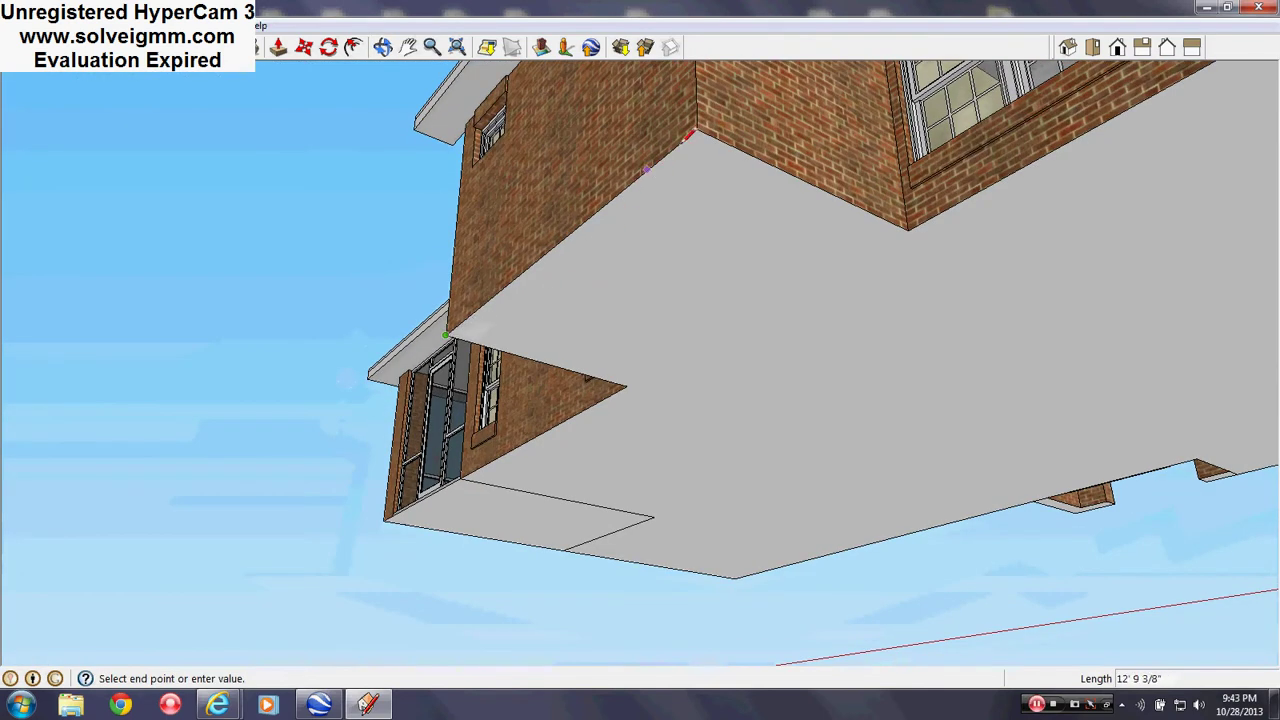
pyautogui.click(698, 128)
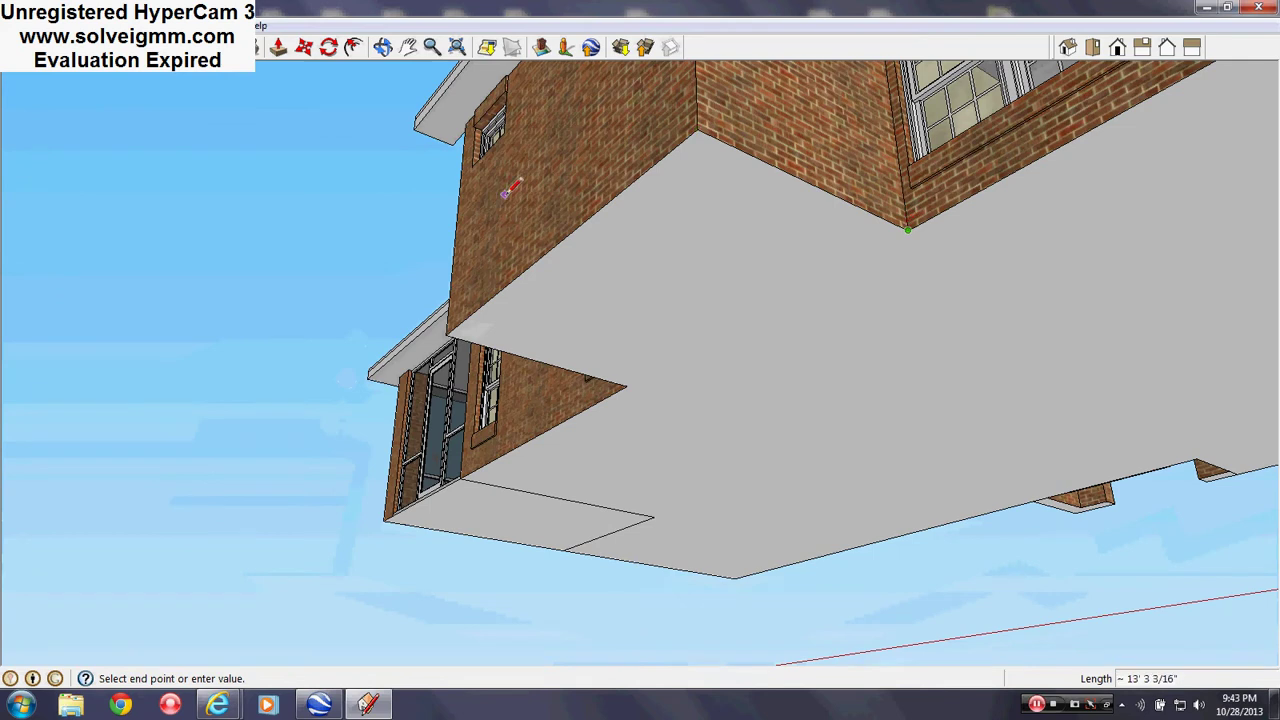
pyautogui.moveTo(514, 180)
pyautogui.mouseDown(button='middle')
pyautogui.moveTo(1108, 286)
pyautogui.moveTo(800, 330)
pyautogui.moveTo(748, 368)
pyautogui.mouseUp(button='middle')
pyautogui.scroll(6, 748, 368)
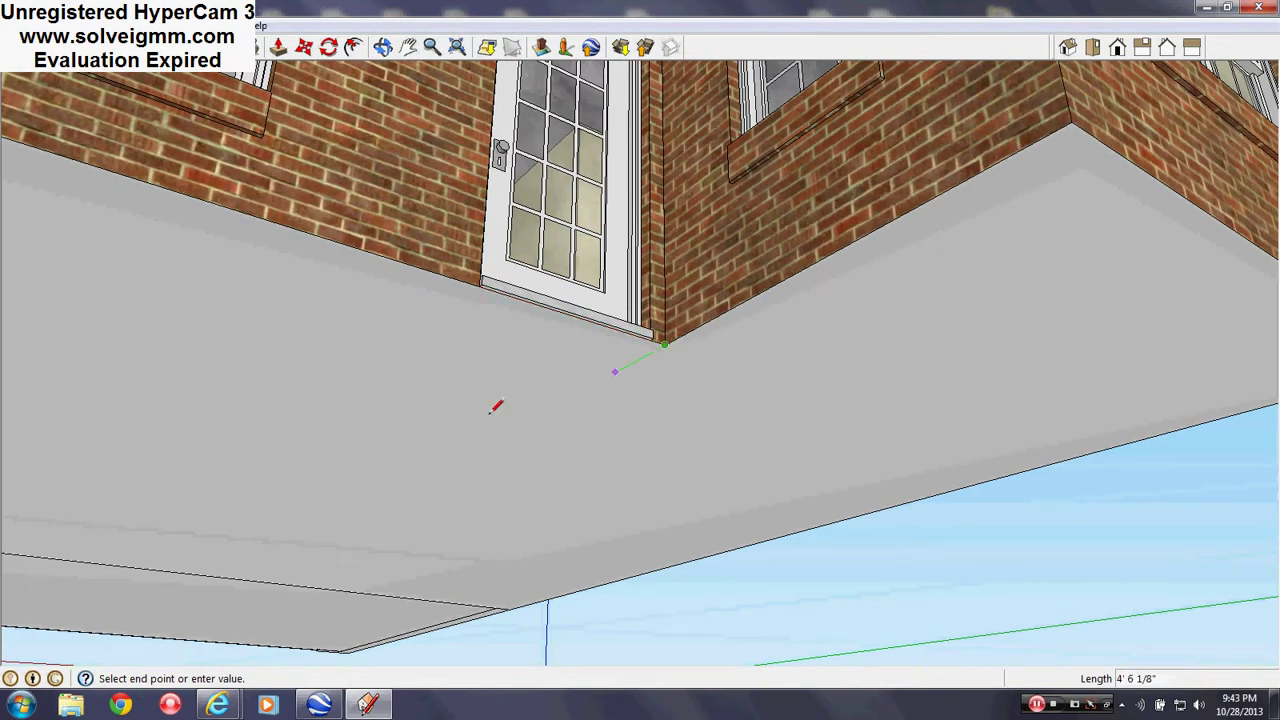
pyautogui.scroll(-3, 496, 406)
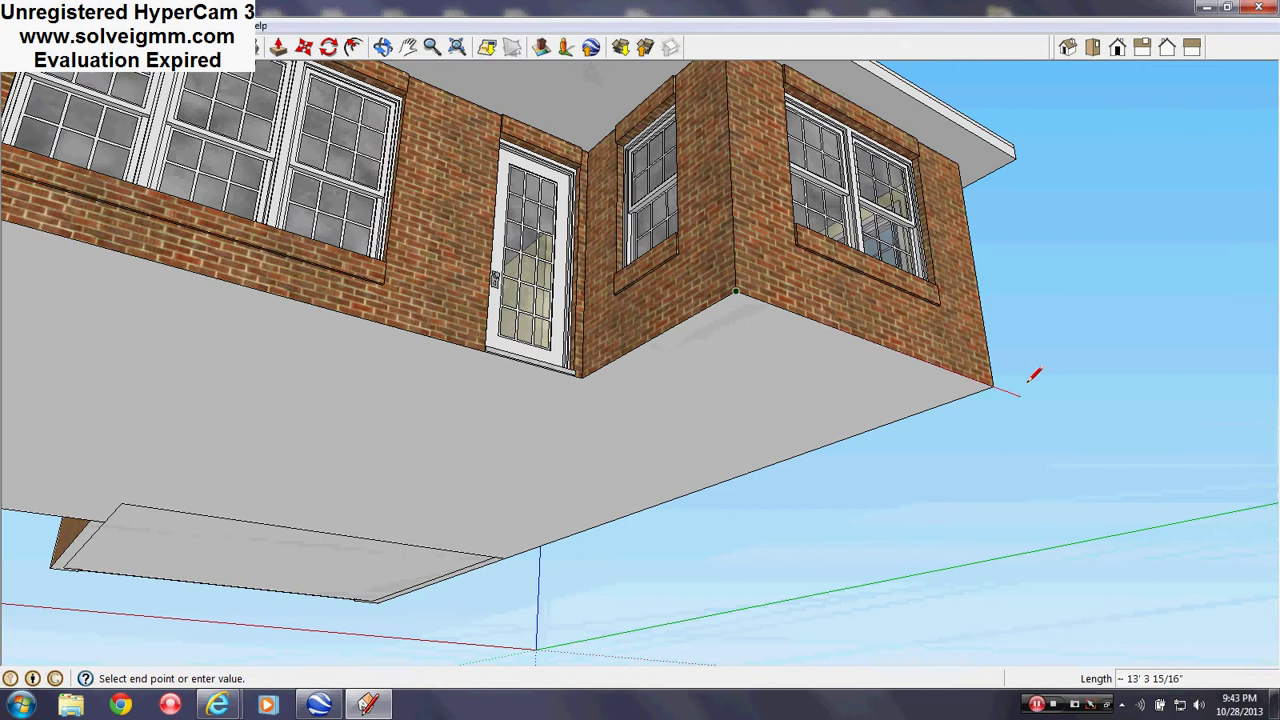
# Step: Trace the outer side wall about 33' 10 3/4" to the garage boundary and follow that boundary to the garage's inner corner
pyautogui.moveTo(994, 374); pyautogui.dragTo(834, 337, button='middle')
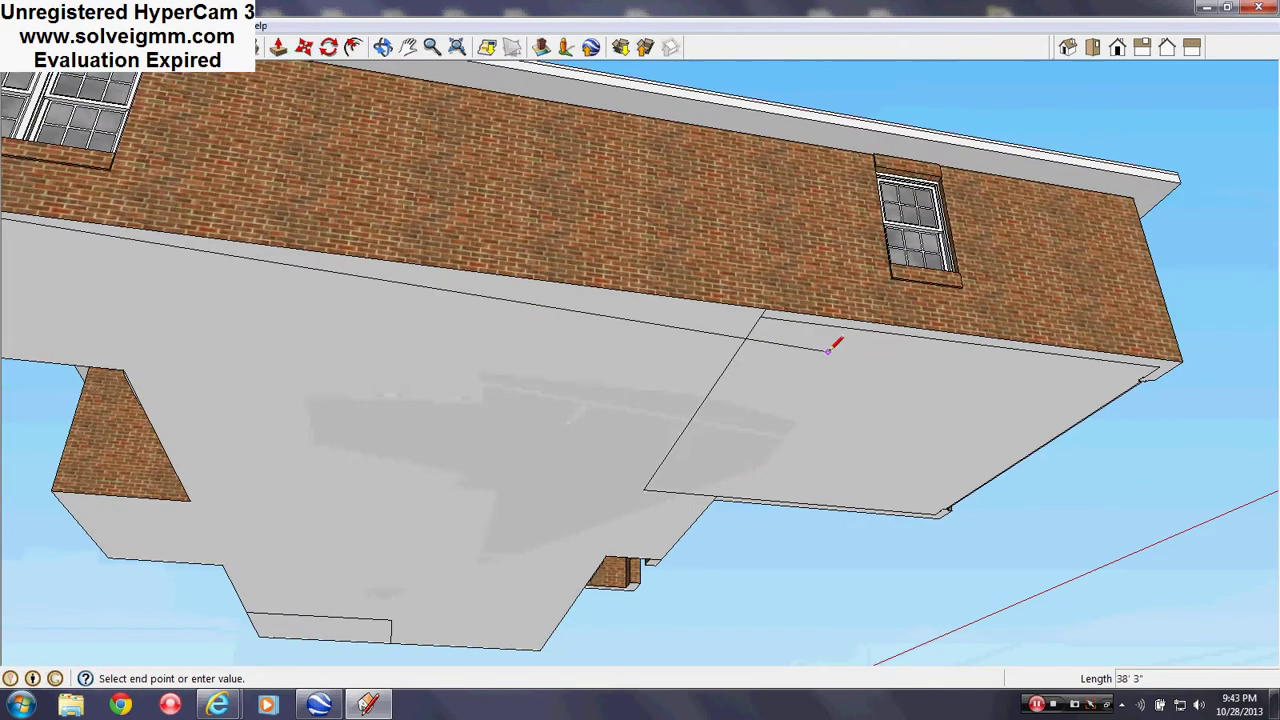
pyautogui.scroll(2, 825, 332)
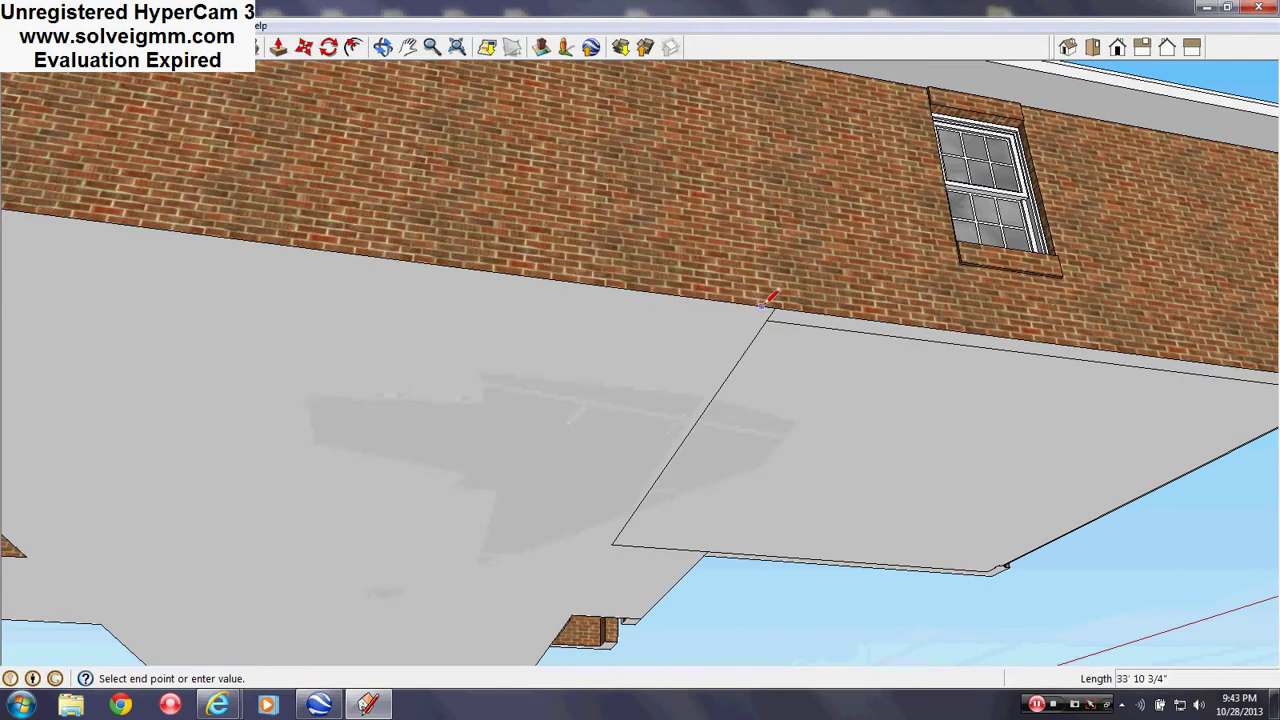
pyautogui.click(612, 541)
# Step: Trace the front wall from the garage to the entry recess and draw the recess's side edge about 4' long
pyautogui.scroll(3, 694, 529)
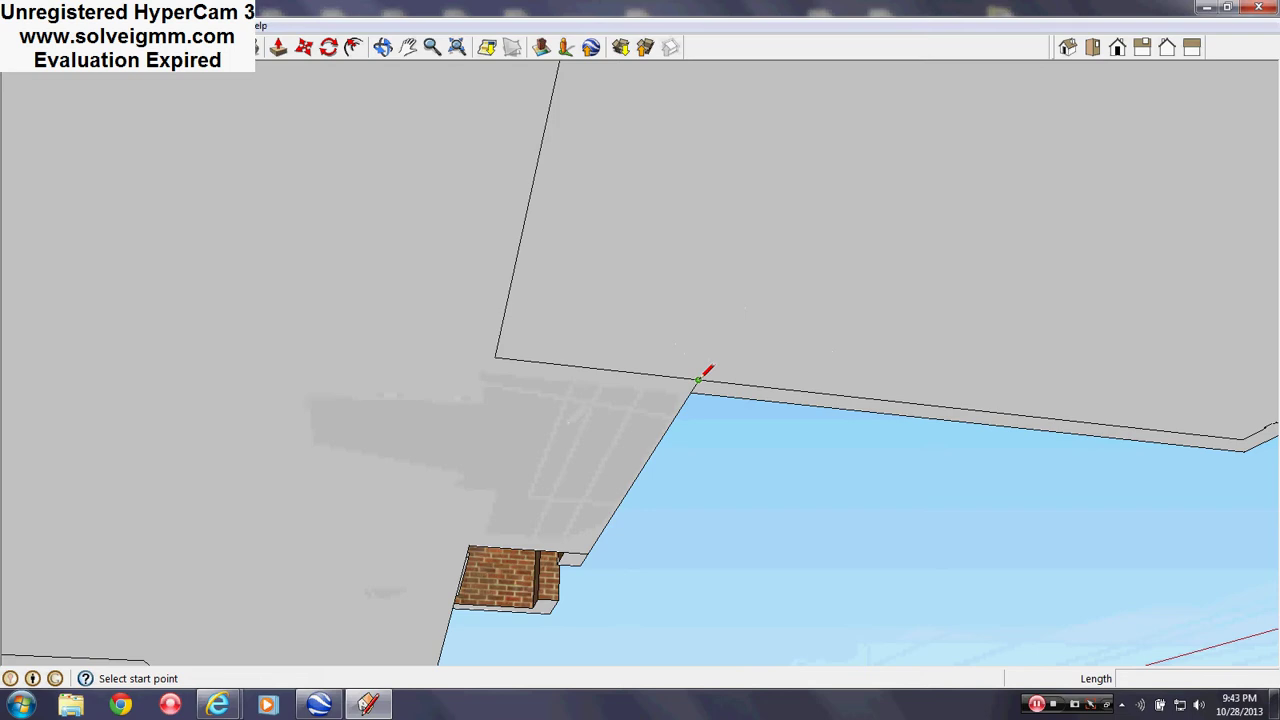
pyautogui.click(698, 380)
pyautogui.click(588, 552)
pyautogui.moveTo(580, 472); pyautogui.dragTo(471, 314, button='middle')
pyautogui.keyDown('shift'); pyautogui.moveTo(392, 378); pyautogui.dragTo(694, 328, button='middle'); pyautogui.keyUp('shift')
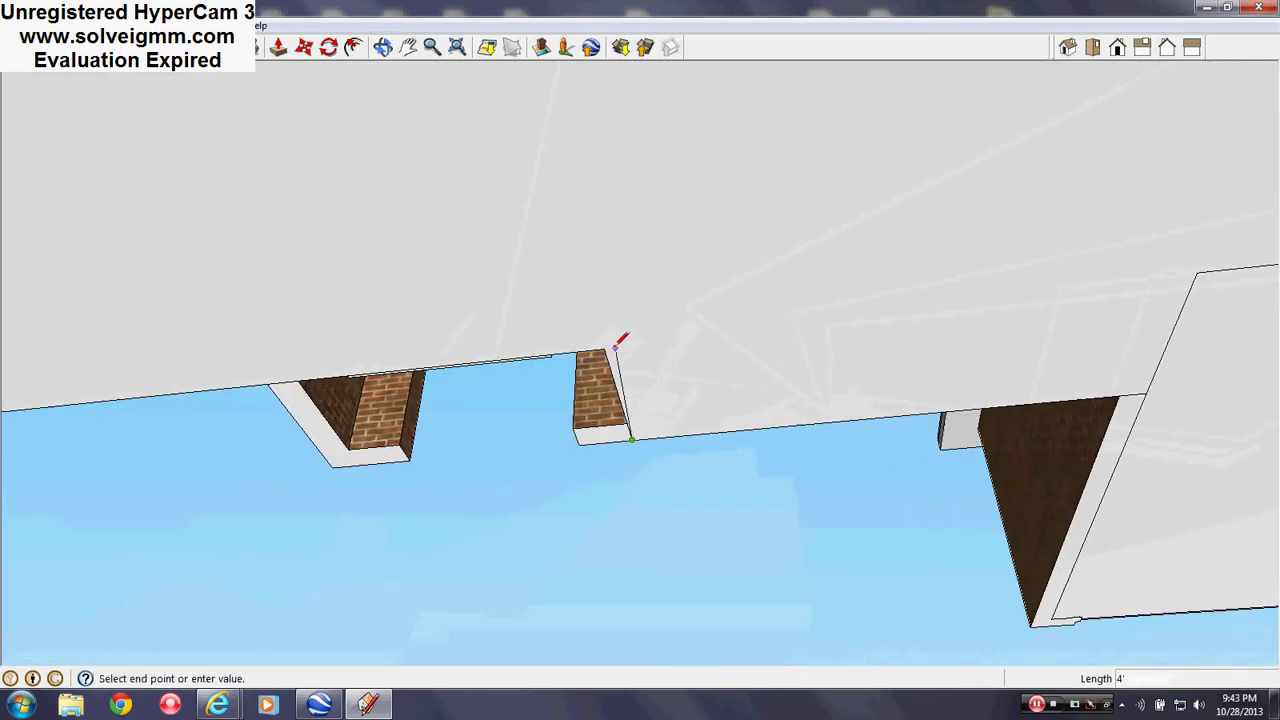
pyautogui.click(606, 347)
# Step: Trace about 7' 4 1/2" from the front outer corner to the porch, and about 9' 11 1/4" along the porch edge to its inner corner
pyautogui.moveTo(871, 246); pyautogui.dragTo(503, 398, button='middle')
pyautogui.click(518, 405)
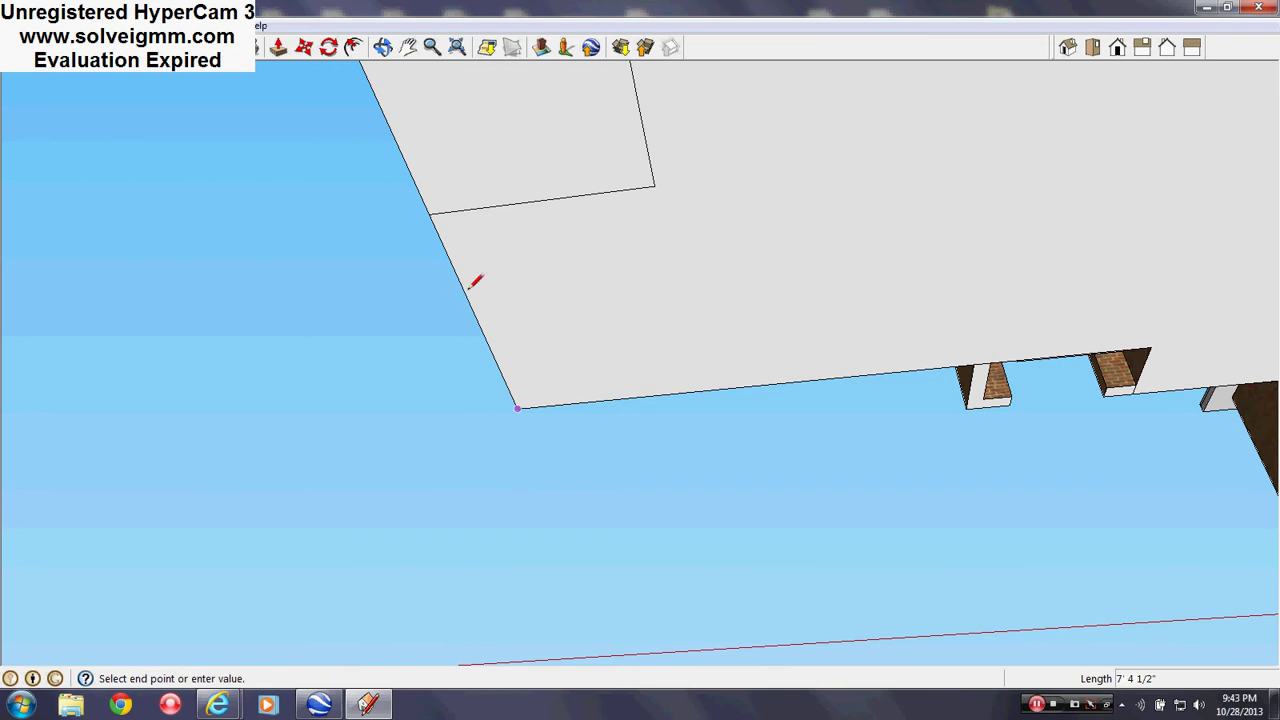
pyautogui.click(434, 207)
pyautogui.moveTo(551, 237); pyautogui.dragTo(443, 294, button='middle')
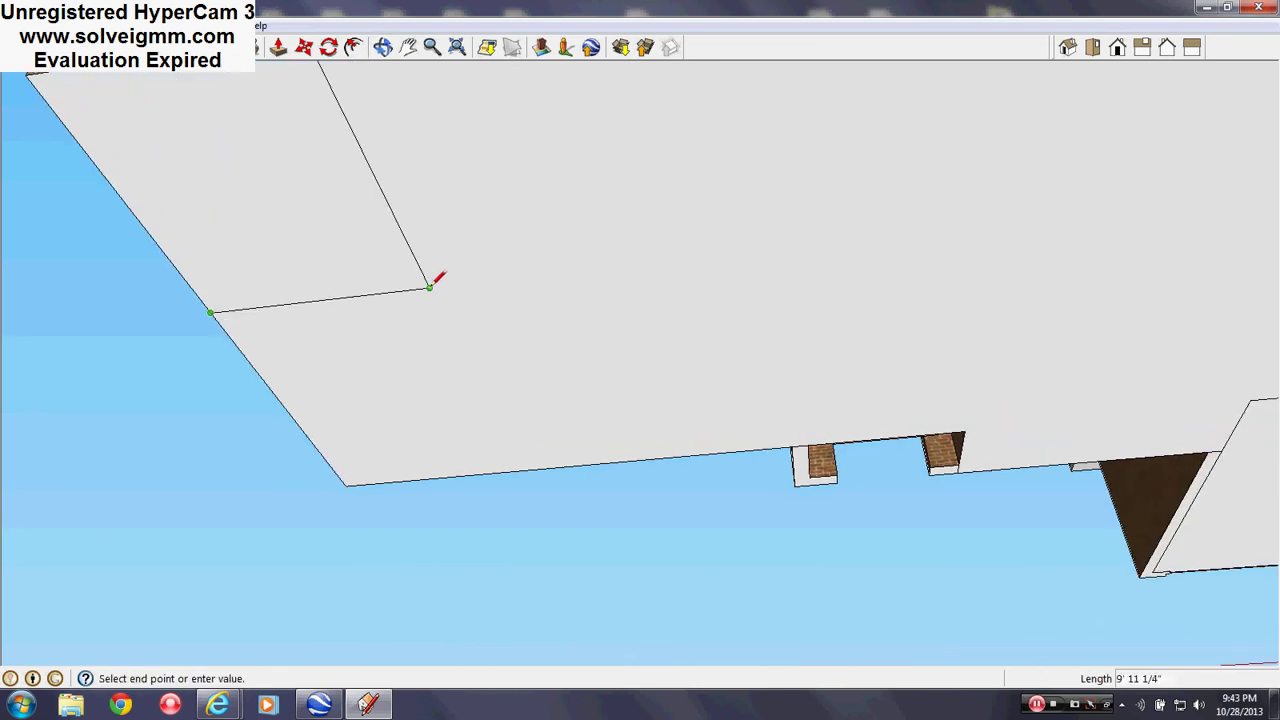
pyautogui.click(432, 286)
# Step: Move the house component about 83' along the red axis, clear of its traced footprint
pyautogui.scroll(-2, 511, 386)
pyautogui.moveTo(511, 386); pyautogui.dragTo(443, 266, button='middle')
pyautogui.rightClick(470, 276)
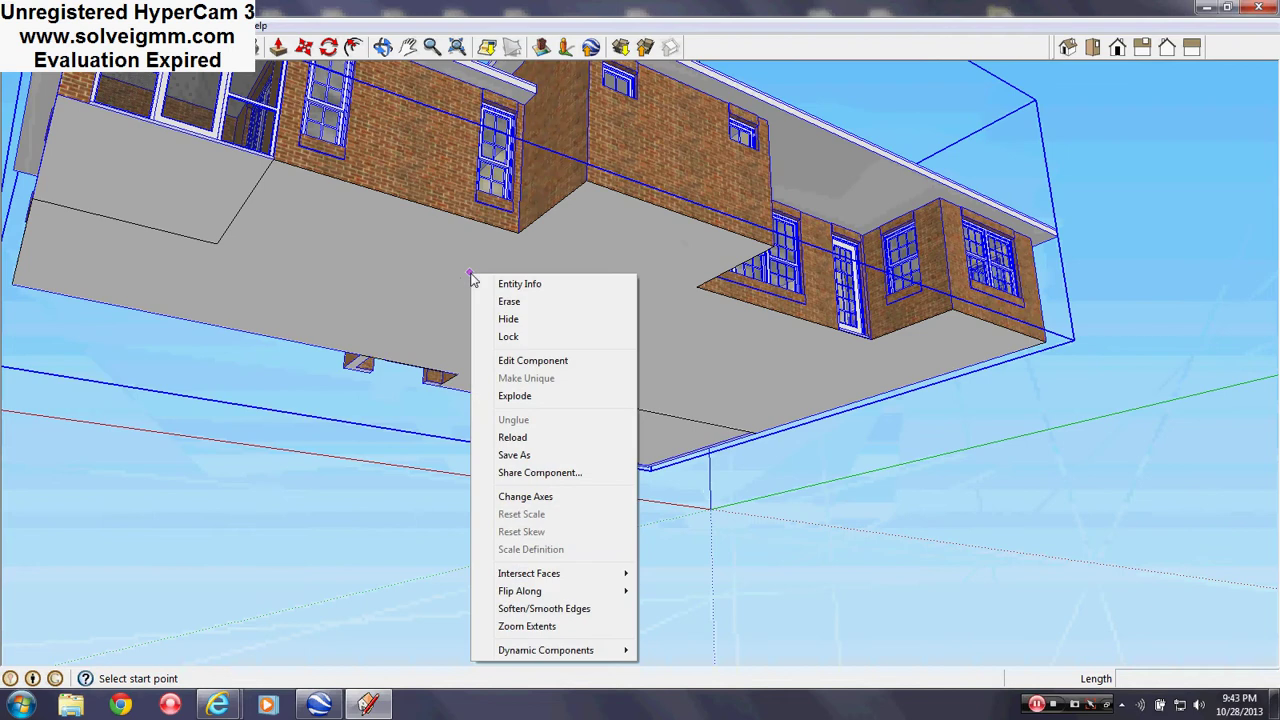
pyautogui.click(718, 156)
pyautogui.moveTo(728, 155); pyautogui.dragTo(603, 382, button='middle')
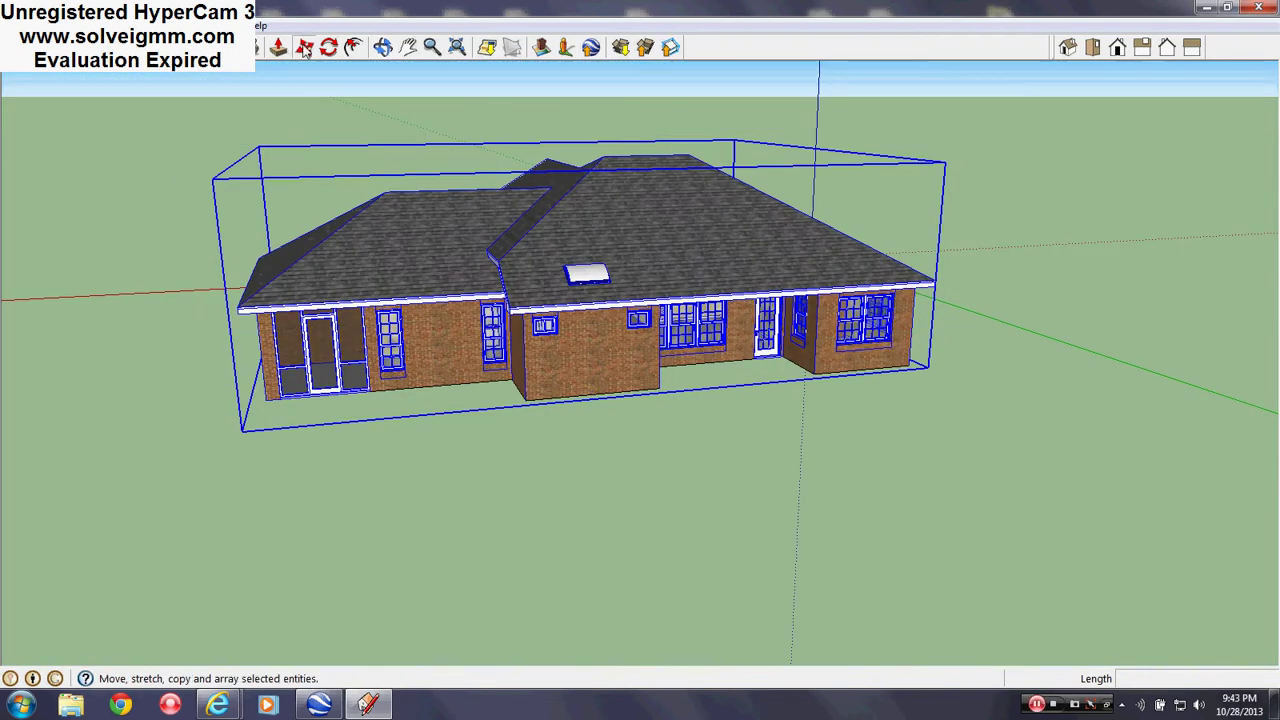
pyautogui.click(721, 247)
pyautogui.moveTo(900, 236); pyautogui.dragTo(662, 405, button='middle')
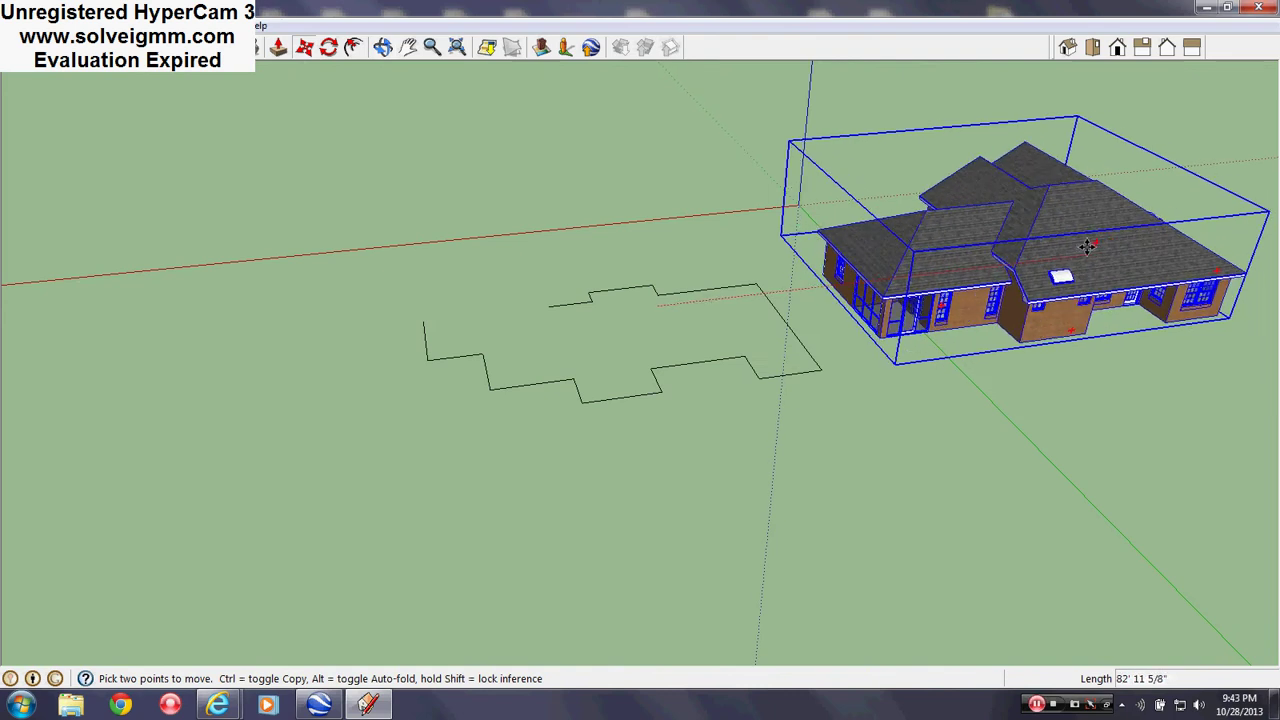
pyautogui.click(1087, 248)
# Step: Close the footprint into a face by drawing the missing front wall line between the outer corner and the entry
pyautogui.moveTo(594, 318); pyautogui.dragTo(1276, 449, button='middle')
pyautogui.scroll(1, 746, 463)
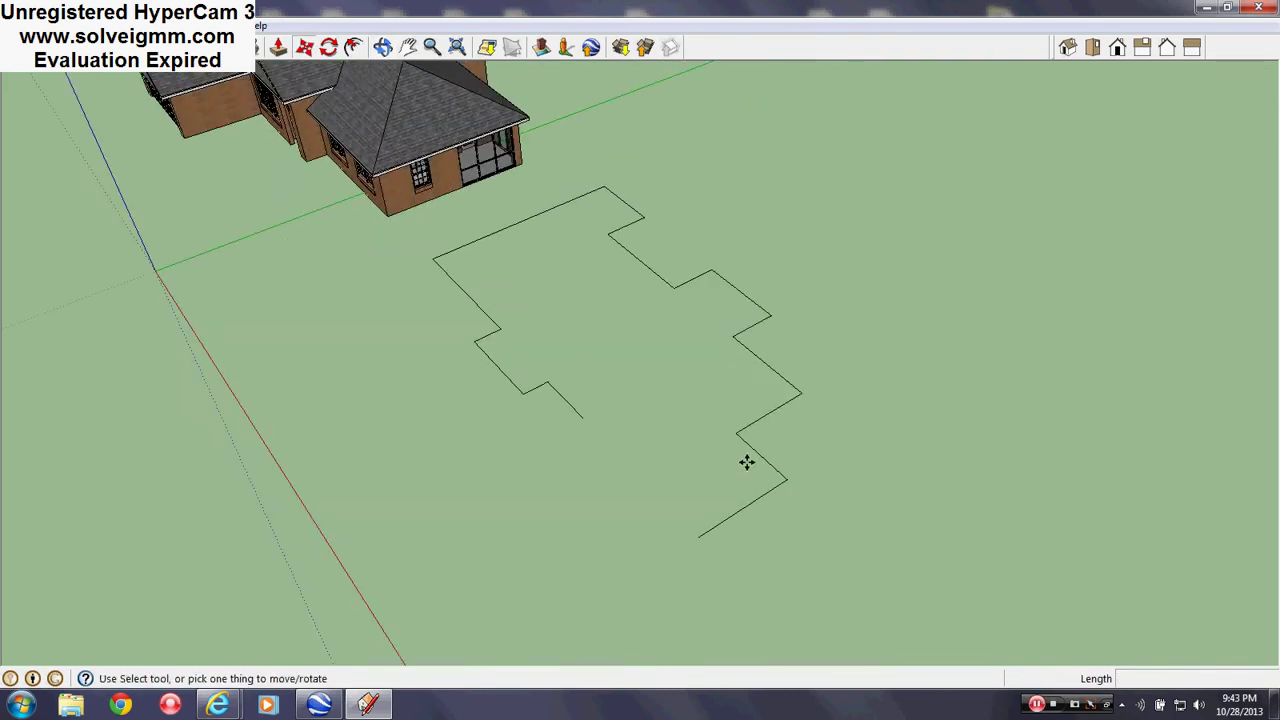
pyautogui.moveTo(746, 463); pyautogui.dragTo(1017, 466, button='middle')
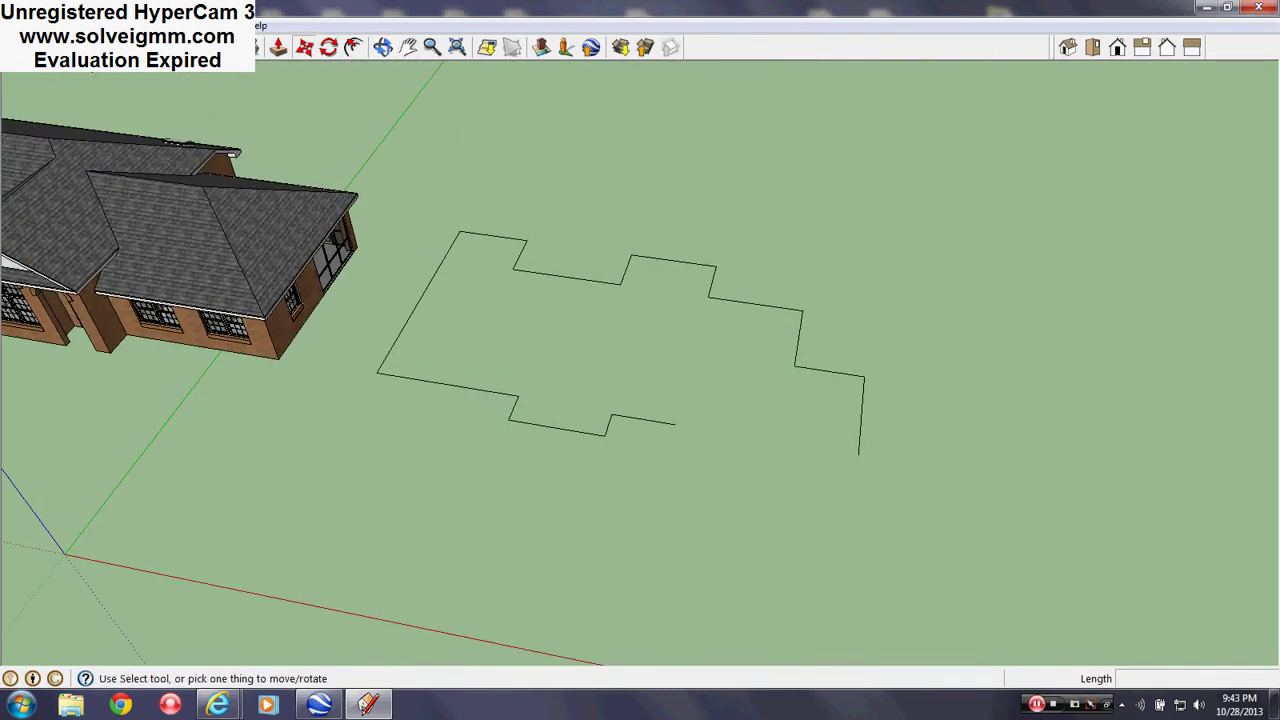
pyautogui.press('l')
pyautogui.click(858, 454)
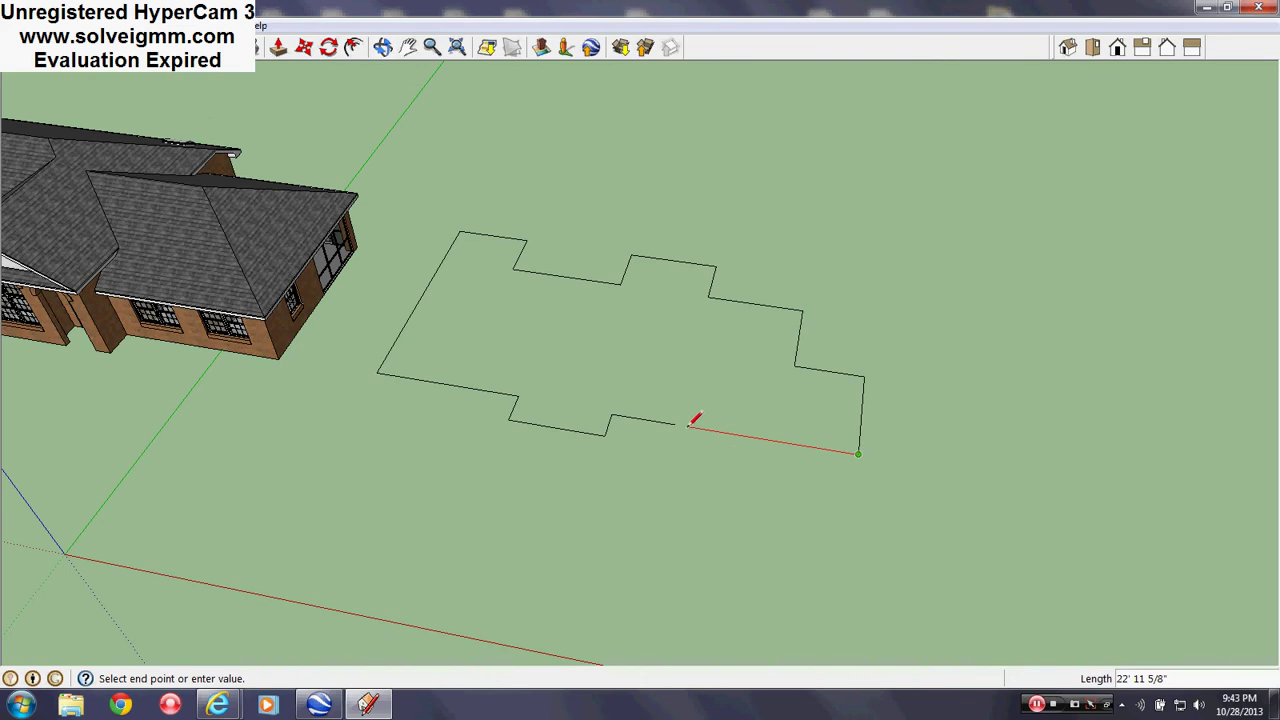
pyautogui.click(676, 422)
pyautogui.moveTo(756, 415); pyautogui.dragTo(797, 481, button='middle')
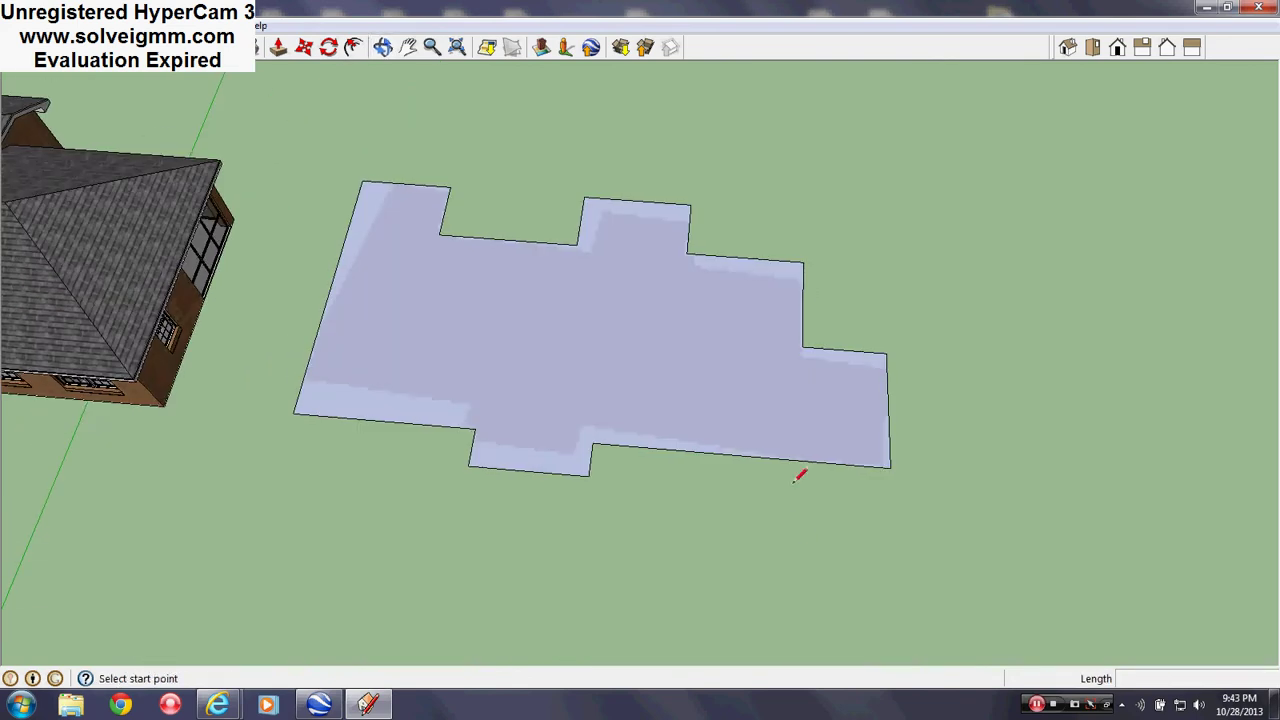
# Step: Measure the area of the closed footprint face
pyautogui.moveTo(708, 410); pyautogui.dragTo(708, 503, button='middle')
pyautogui.scroll(2, 462, 477)
pyautogui.keyDown('shift'); pyautogui.moveTo(480, 482); pyautogui.dragTo(481, 325, button='middle'); pyautogui.keyUp('shift')
pyautogui.scroll(-1, 500, 478)
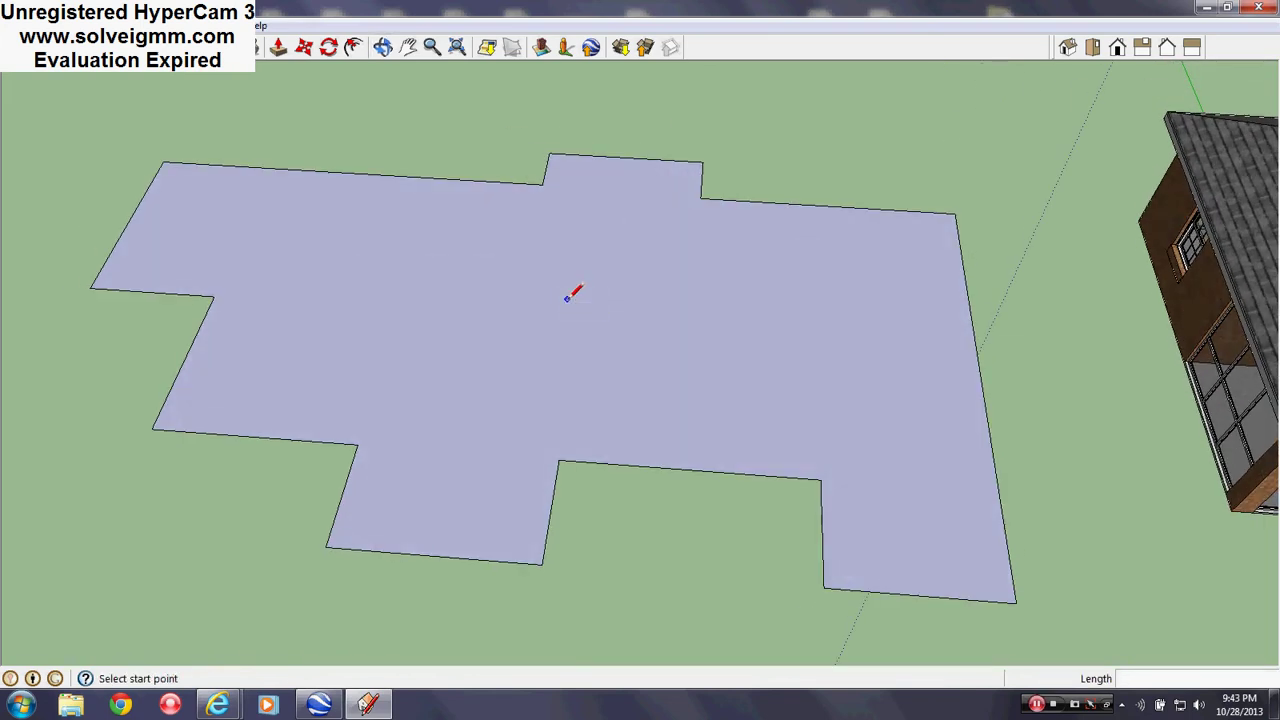
pyautogui.rightClick(574, 289)
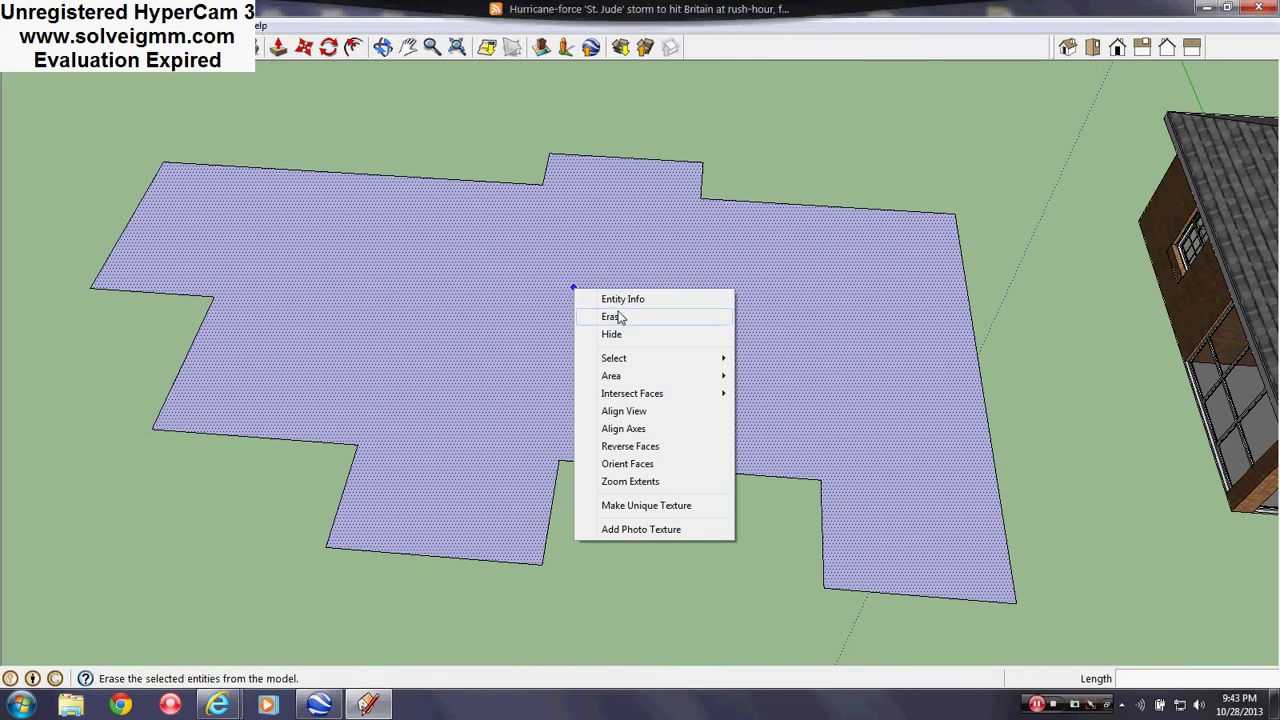
pyautogui.moveTo(631, 374)
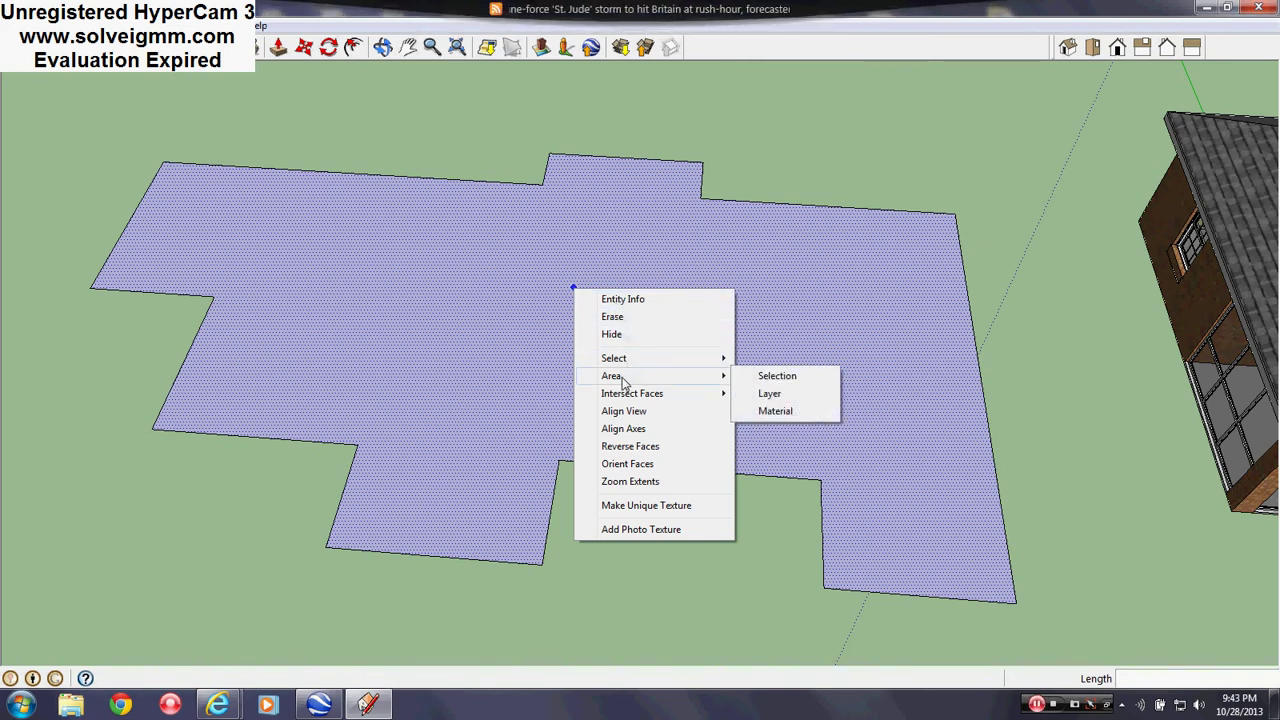
pyautogui.click(775, 382)
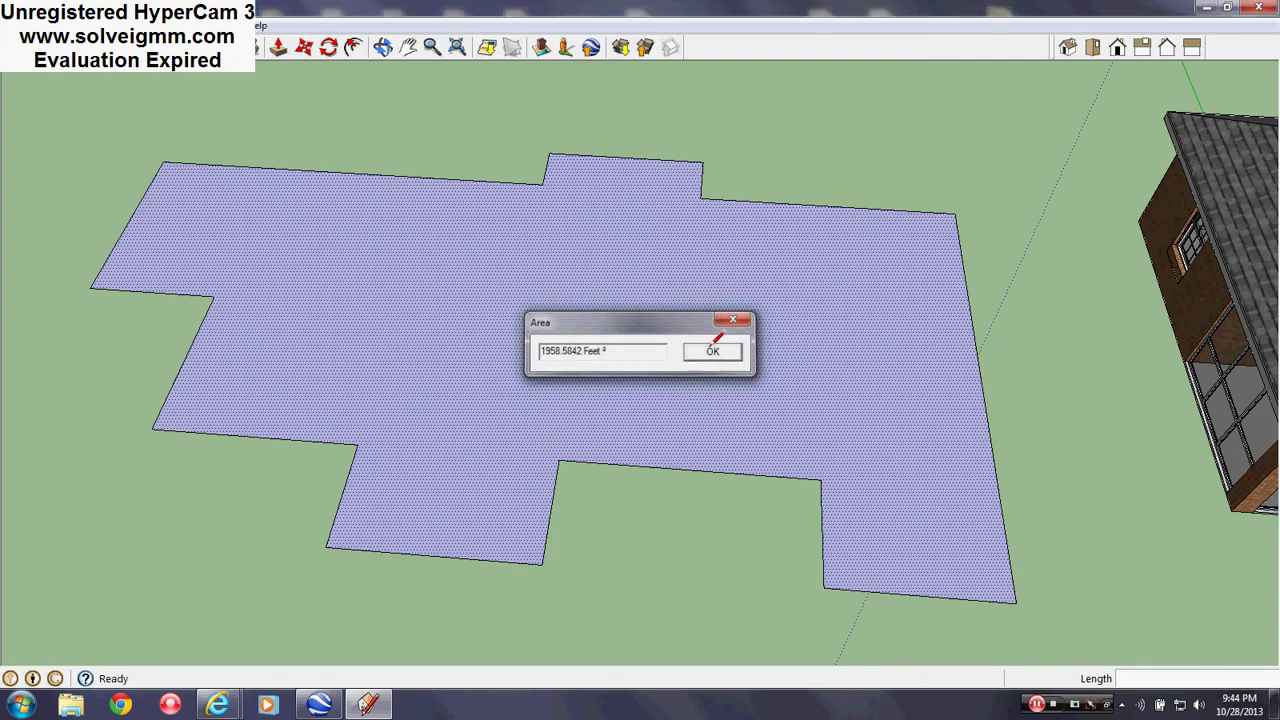
pyautogui.click(713, 352)
# Step: Inspect the front of the brick house, including the garage, entry and windows
pyautogui.moveTo(651, 506); pyautogui.dragTo(763, 457, button='middle')
pyautogui.scroll(5, 337, 334)
pyautogui.moveTo(323, 262)
pyautogui.mouseDown(button='middle')
pyautogui.moveTo(420, 340)
pyautogui.moveTo(498, 486)
pyautogui.moveTo(508, 456)
pyautogui.moveTo(538, 453)
pyautogui.mouseUp(button='middle')
pyautogui.scroll(-1, 508, 456)
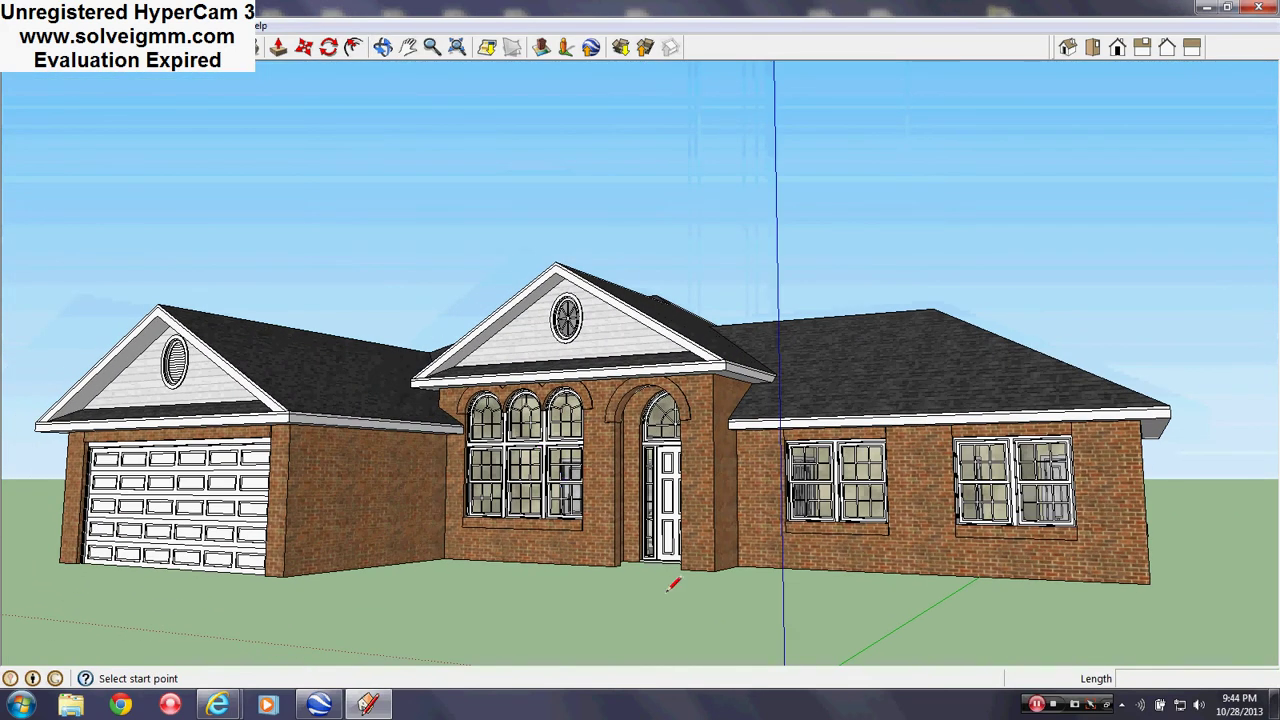